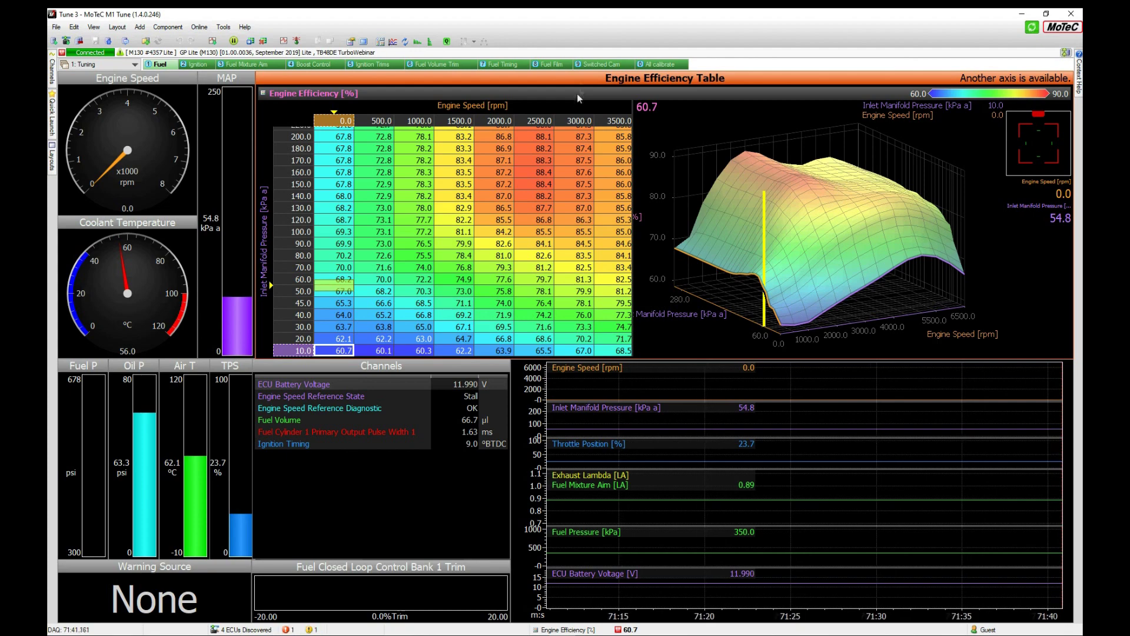
Open the All calibrate worksheet, expand the Fuel and Mixture Aim groups, and display the help for Fuel Mixture Aim
click(658, 65)
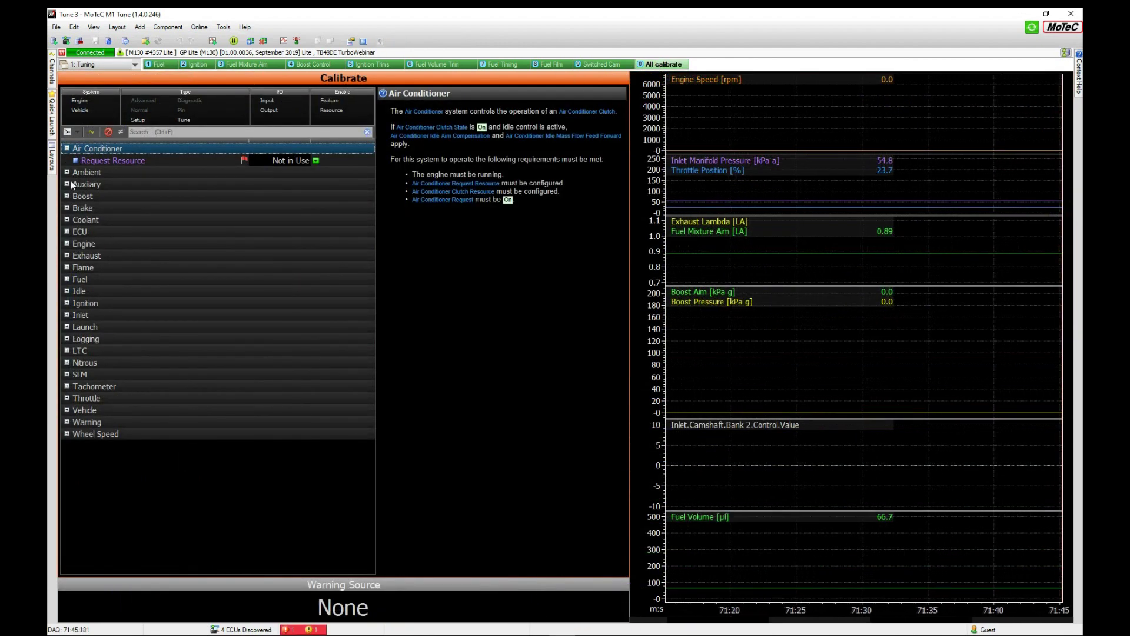
click(67, 279)
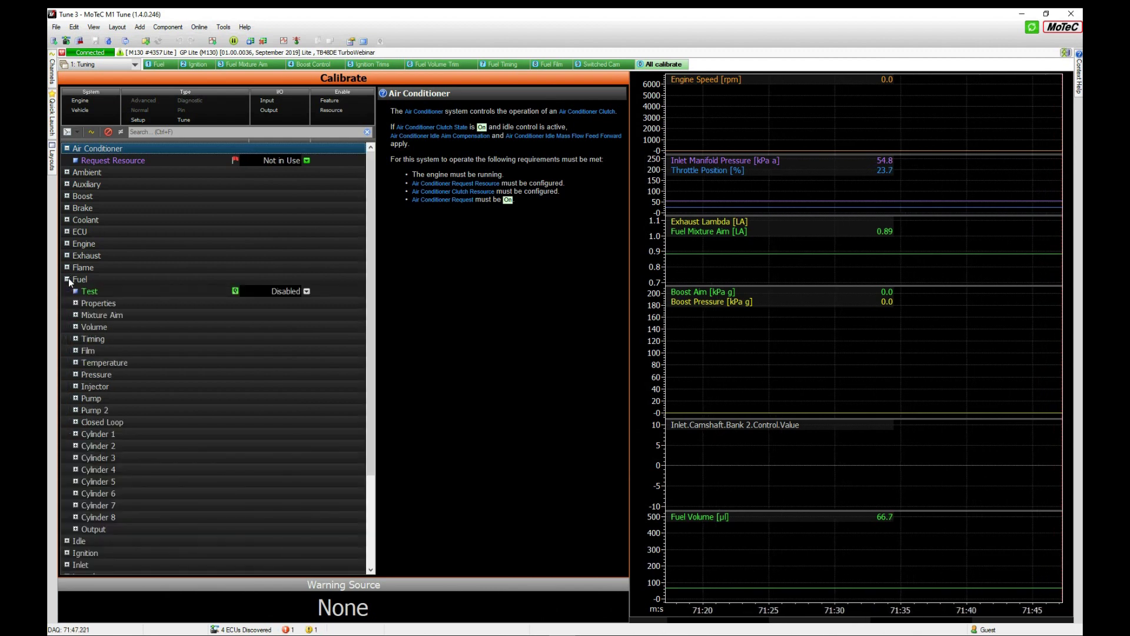
click(76, 316)
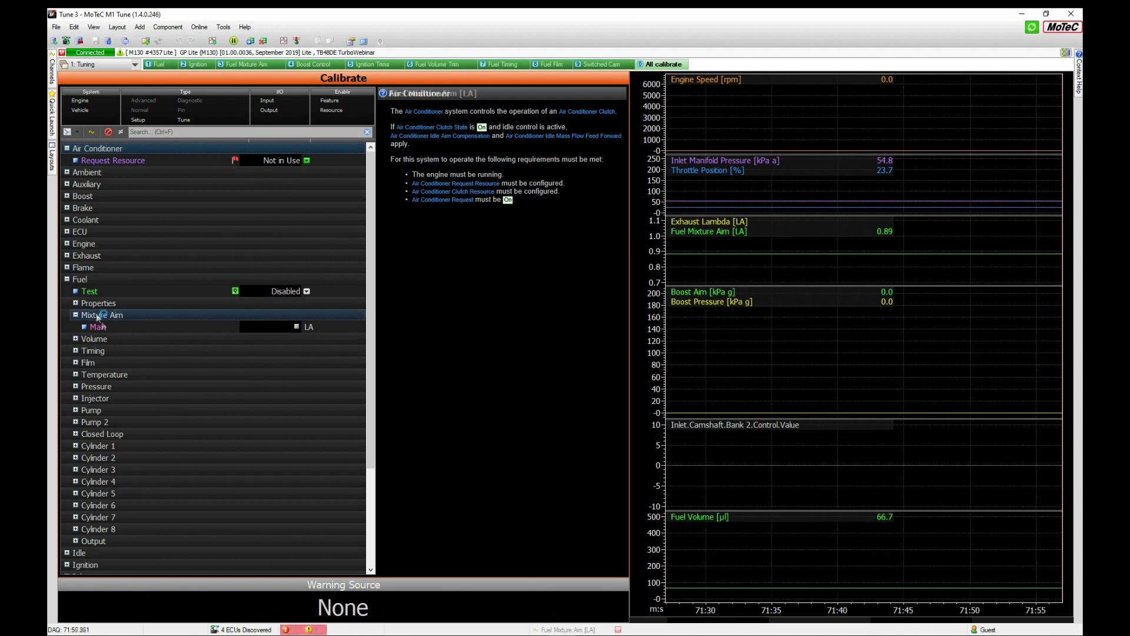
click(97, 317)
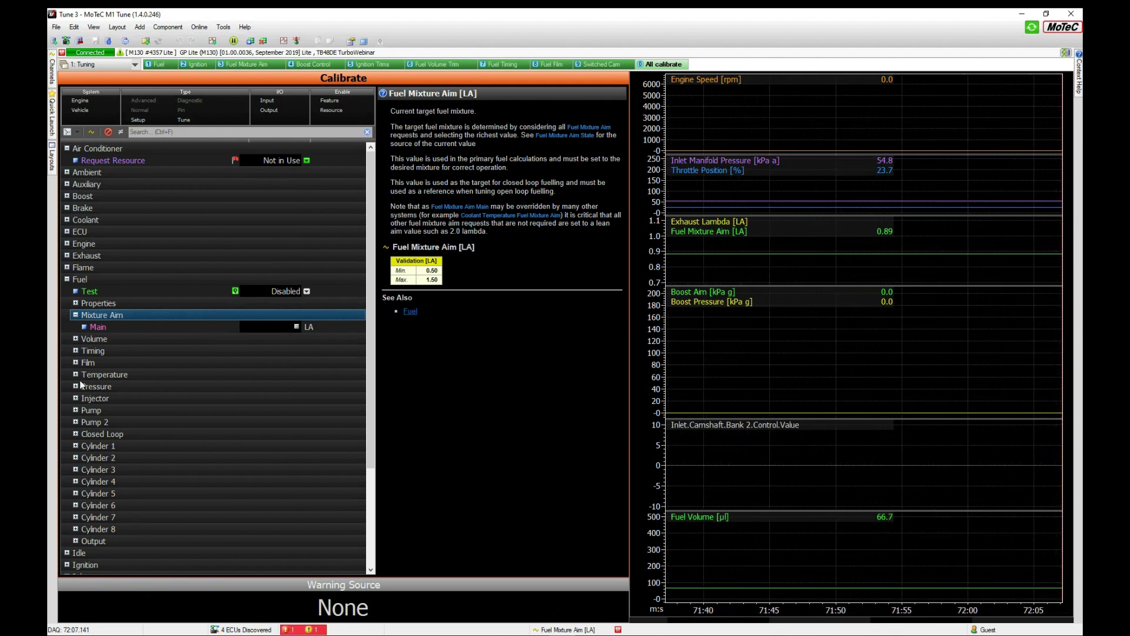
Expand the Nitrous group in the calibration tree and display its help text
scroll(91, 496, down, 3)
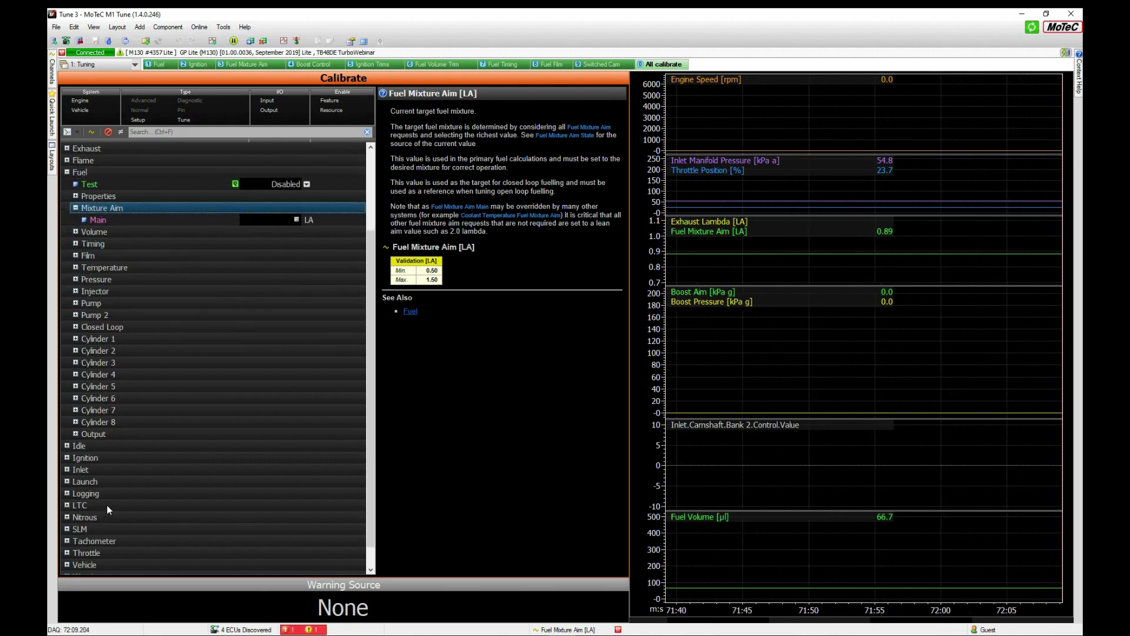
click(67, 517)
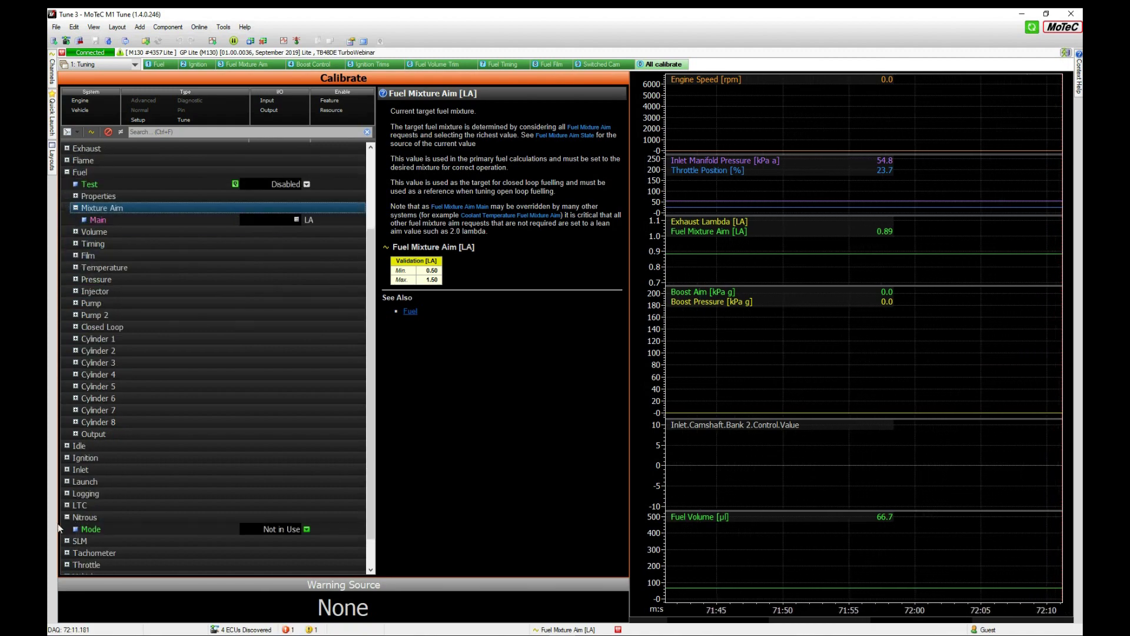
click(91, 517)
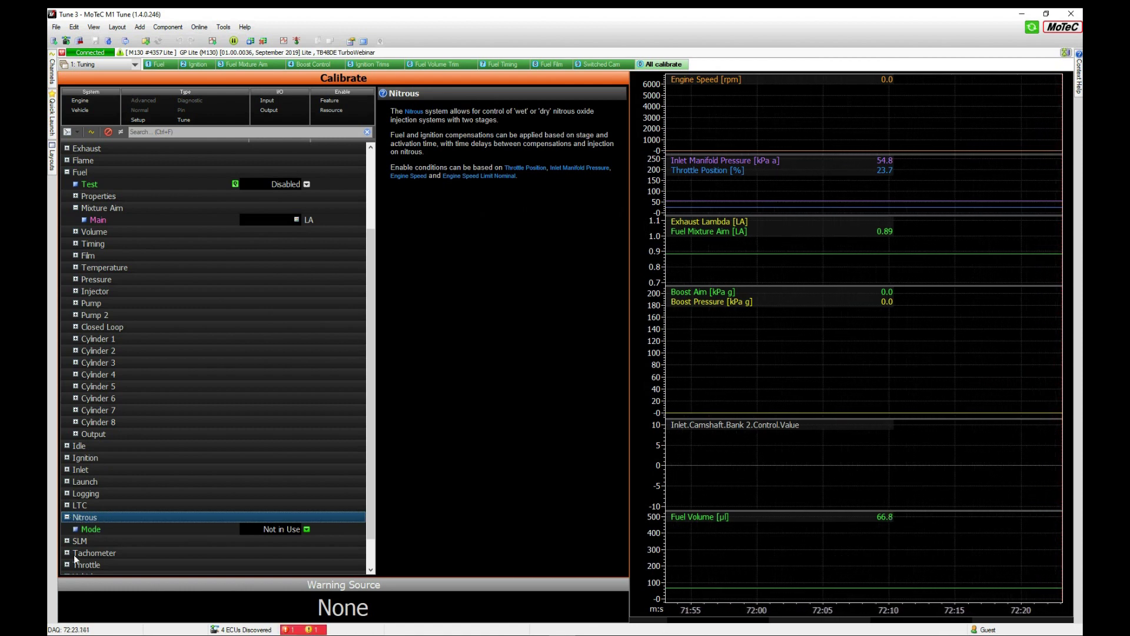
scroll(94, 536, down, 1)
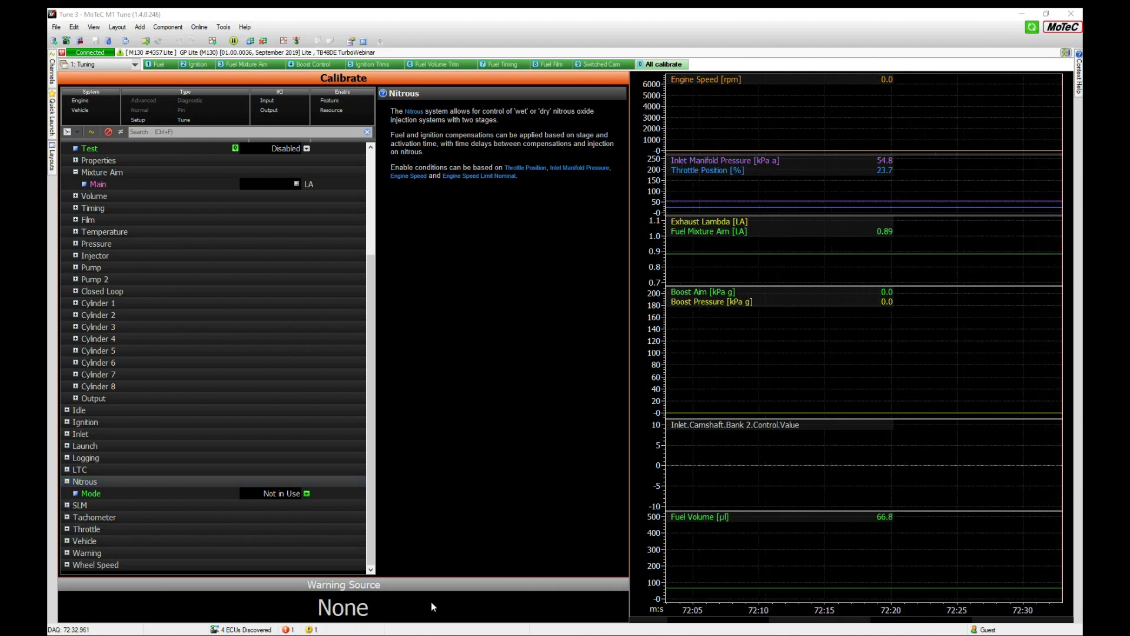
key(alt+Tab)
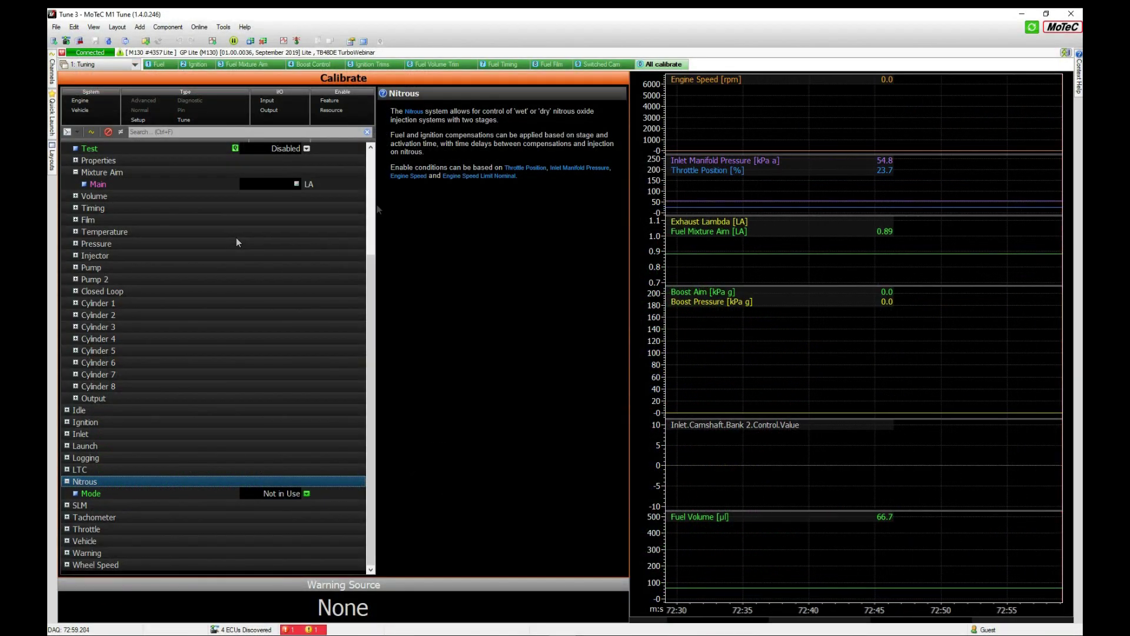
On the Boost Control worksheet, view the help for Boost Control Integral Gain Throttle Position Minimum enlarged, and restore the normal layout
click(163, 63)
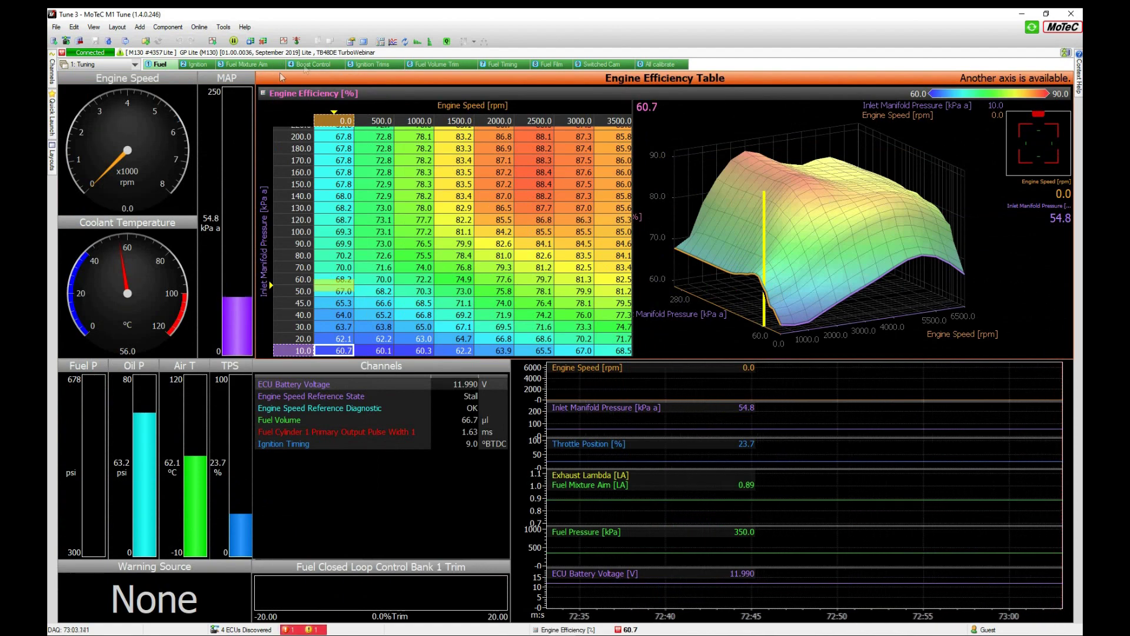
click(310, 63)
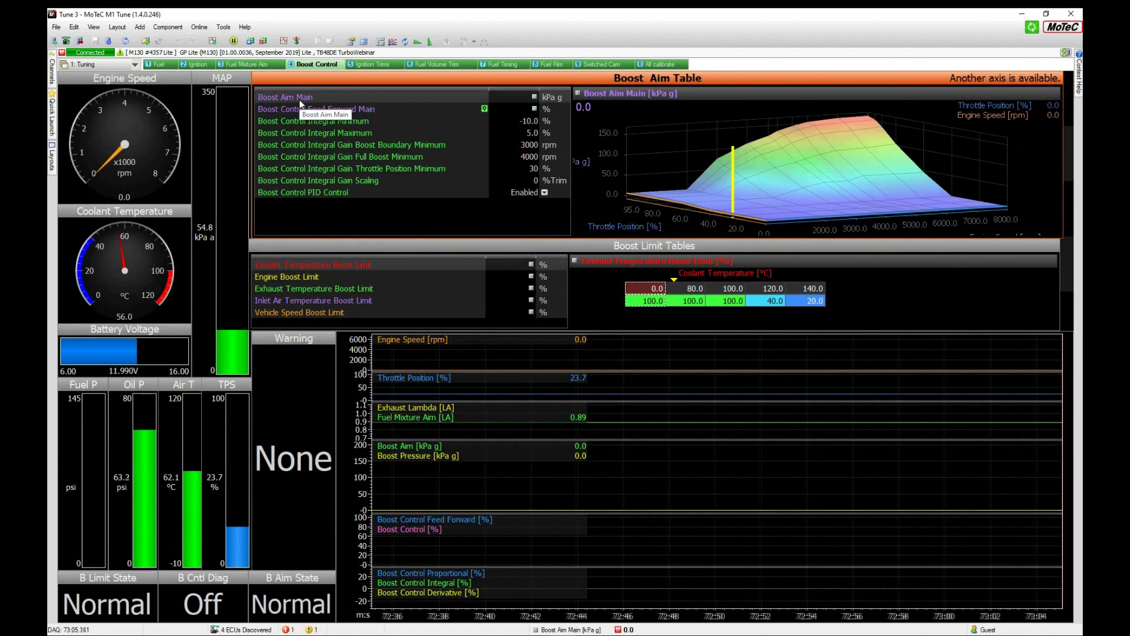
click(361, 166)
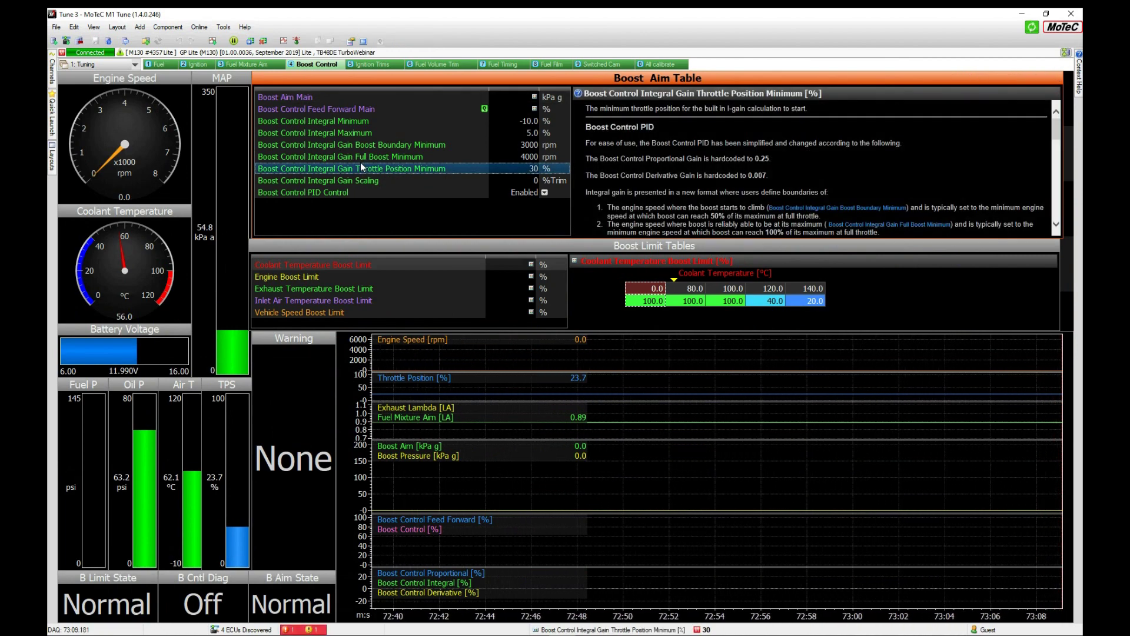
key(space)
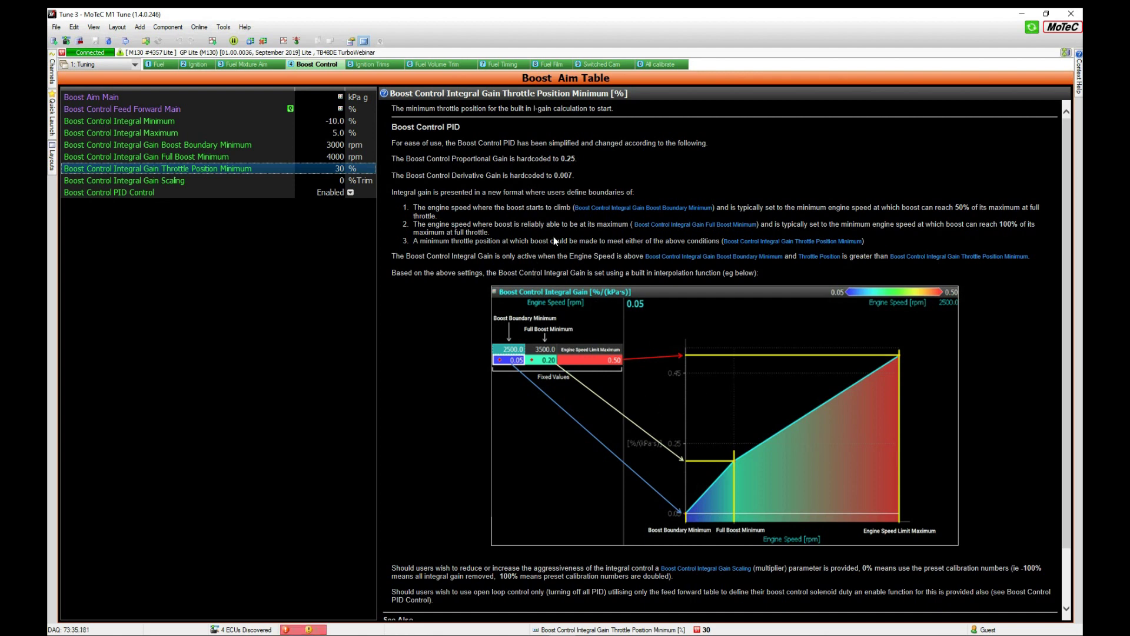
key(F11)
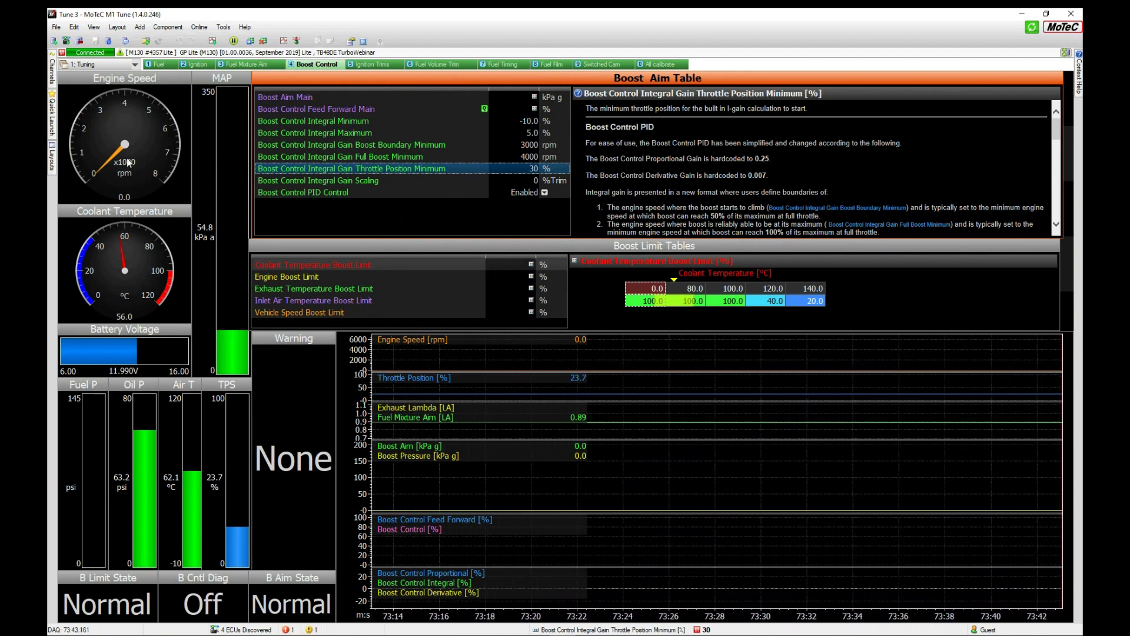
Select the Engine Speed gauge, and view the Boost Limit Tables component enlarged before restoring the layout
click(110, 154)
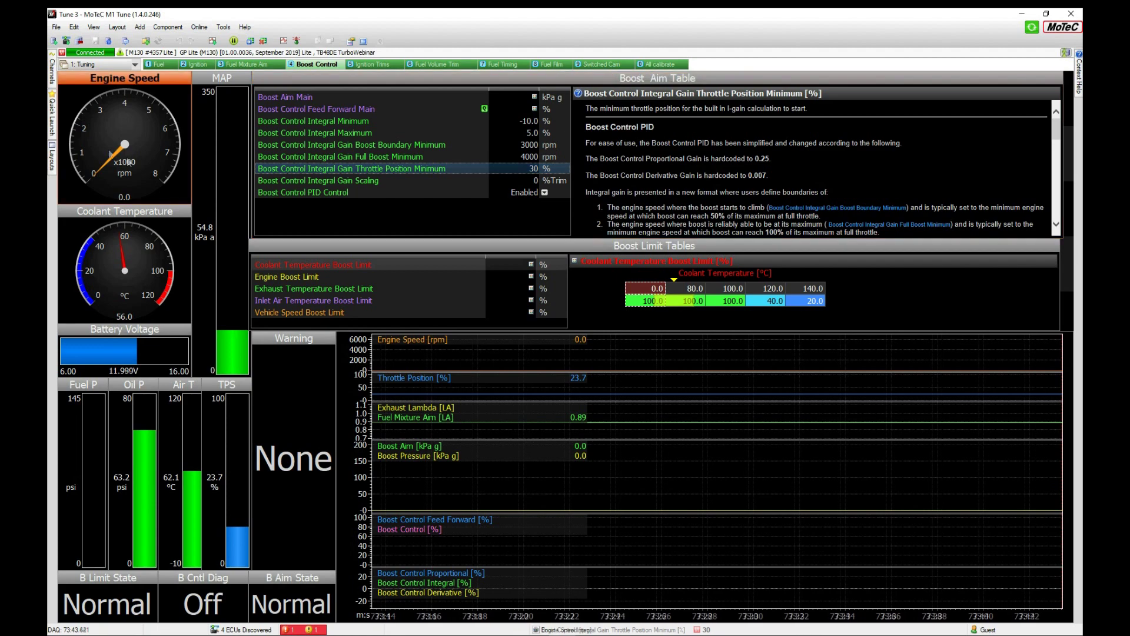
double_click(151, 184)
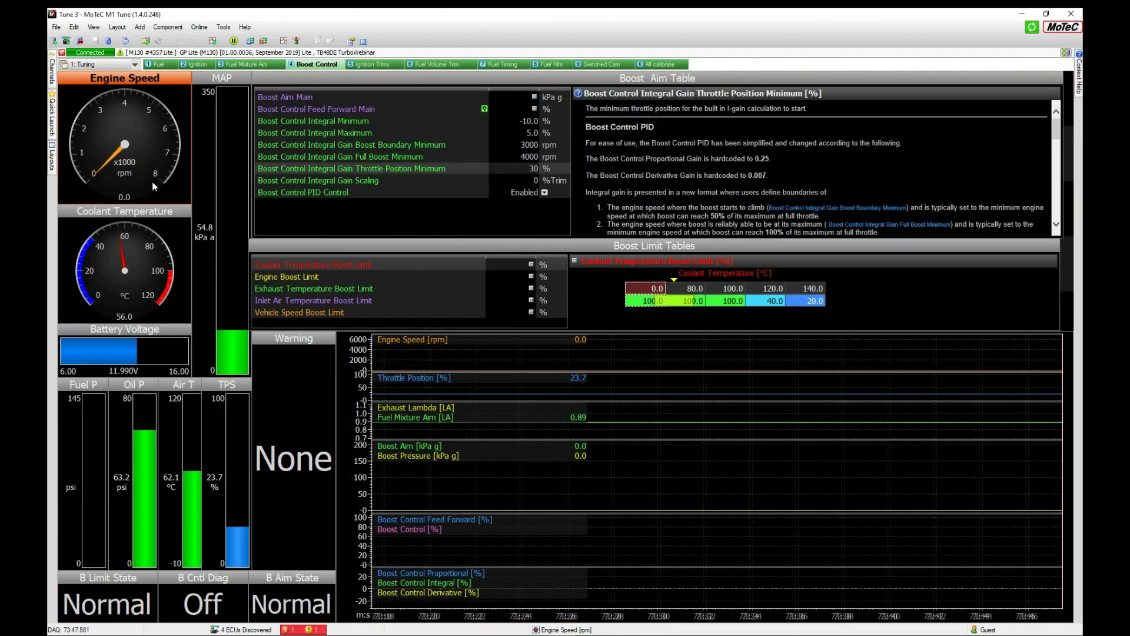
double_click(379, 300)
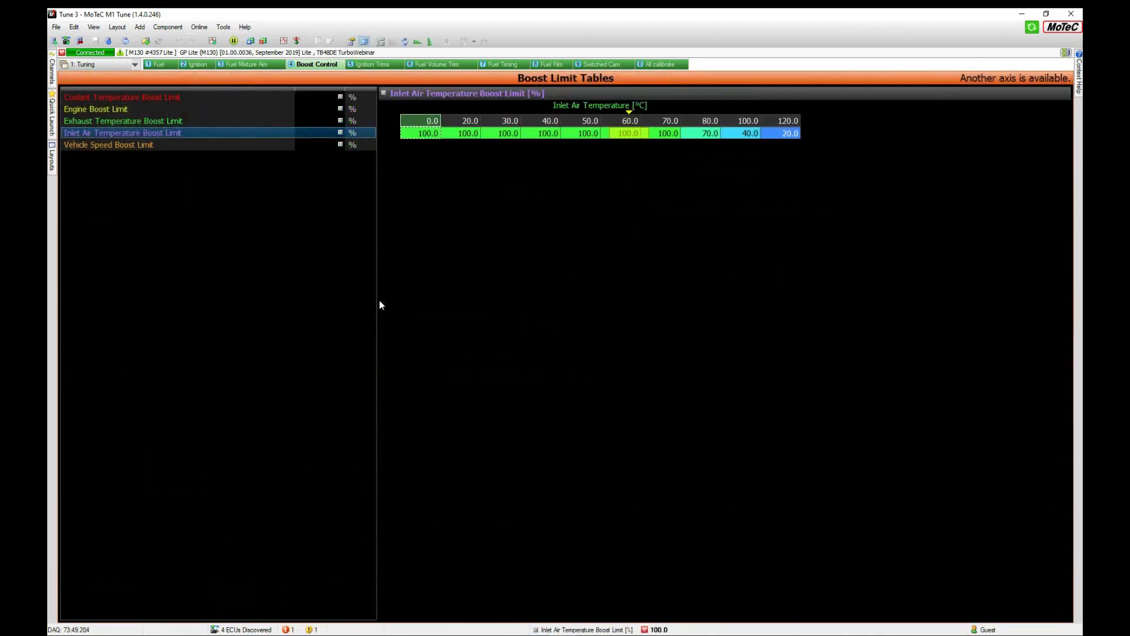
double_click(380, 302)
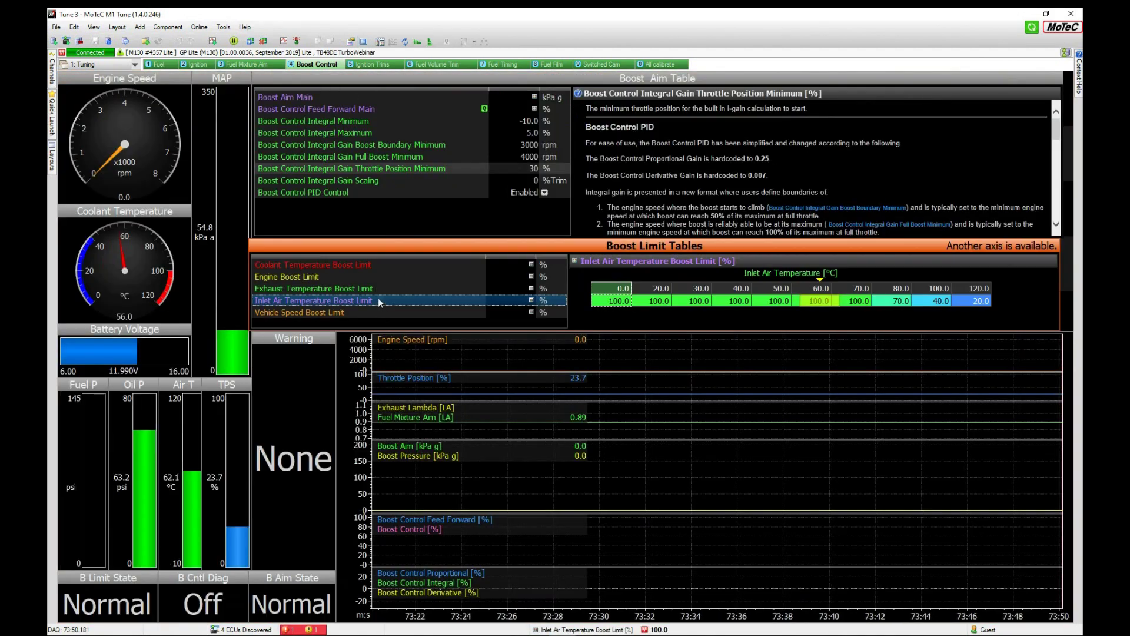
Review the Ignition Trims, Fuel Volume Trim, Fuel Timing, Fuel Film and Ignition worksheets of the Tuning workbook
click(374, 66)
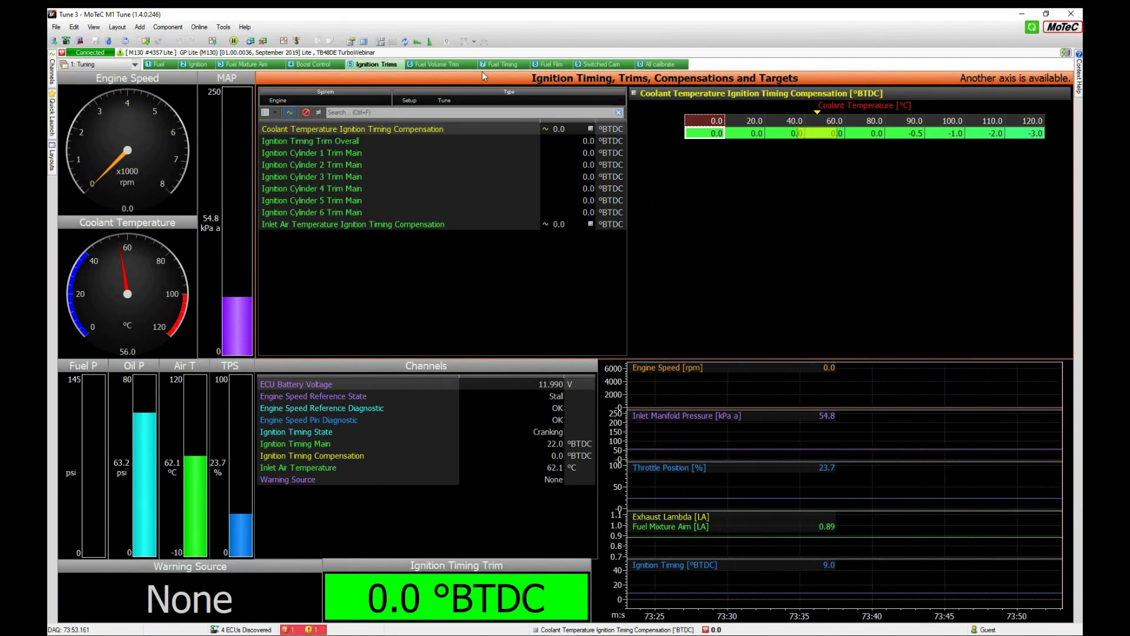
click(458, 64)
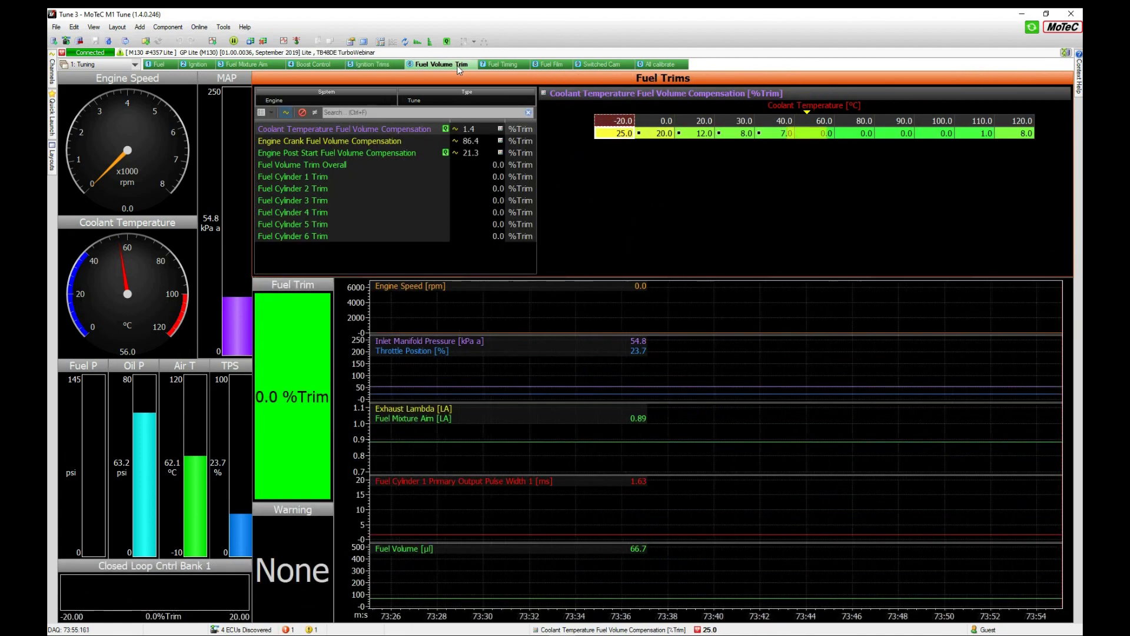
click(497, 65)
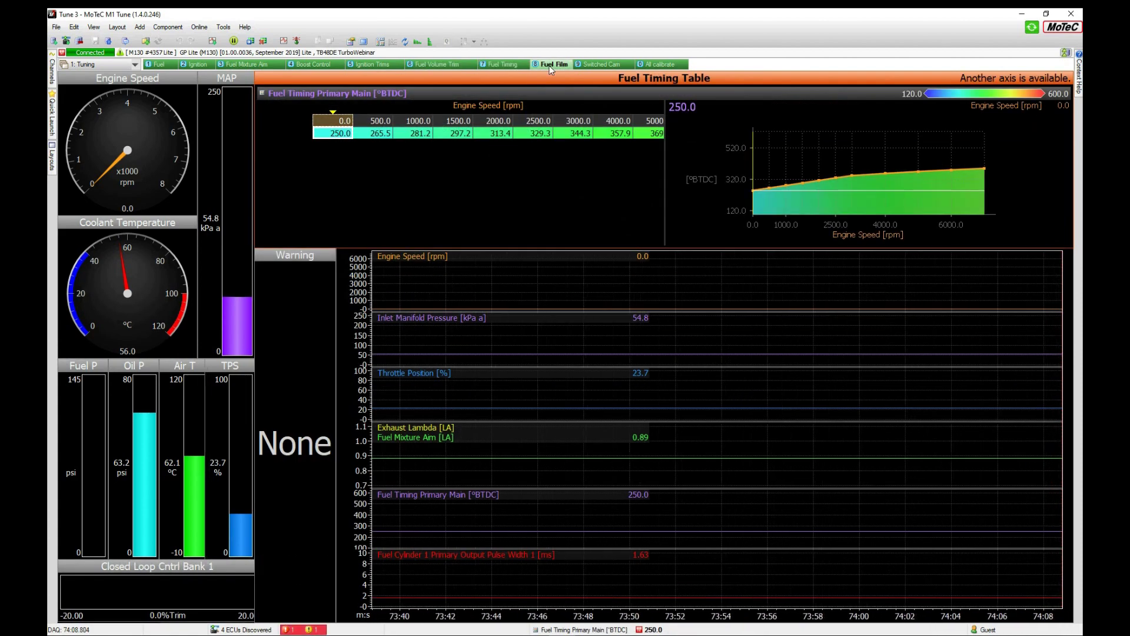
click(550, 66)
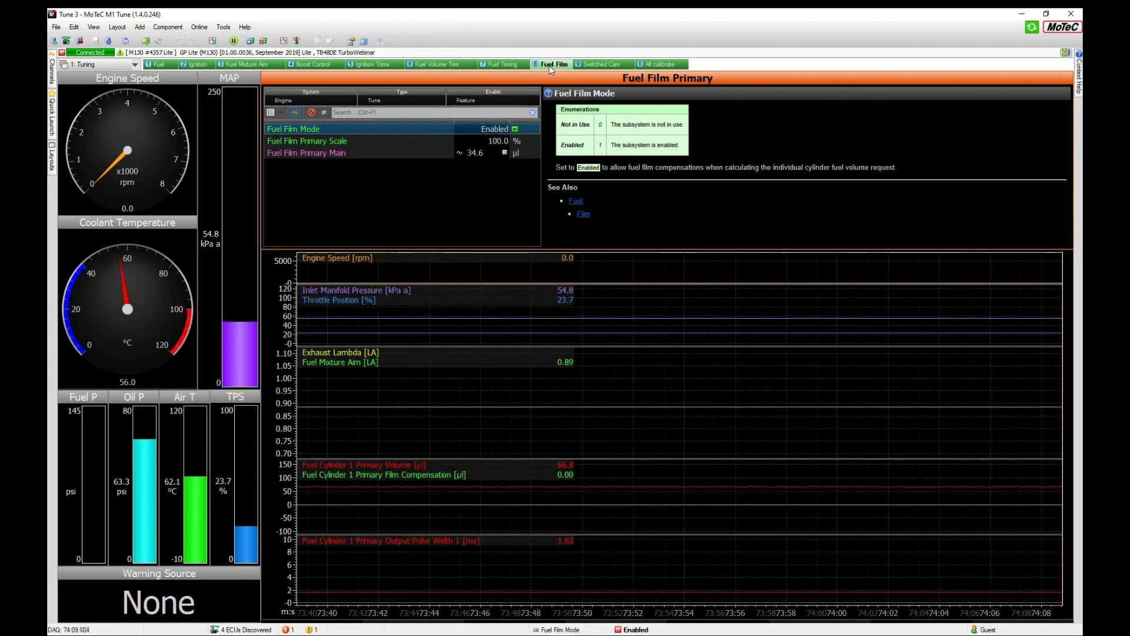
click(198, 65)
Switch to the Initial Setup workbook and examine the Engine Synchronisation Parameters on the Ref Sync worksheet
click(135, 65)
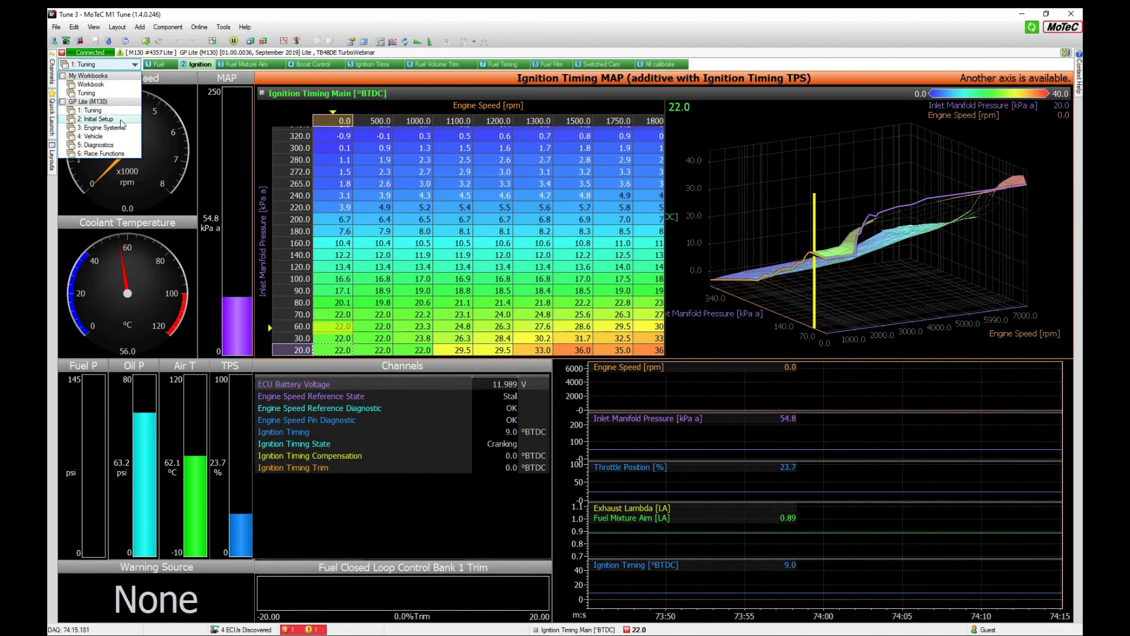
click(127, 120)
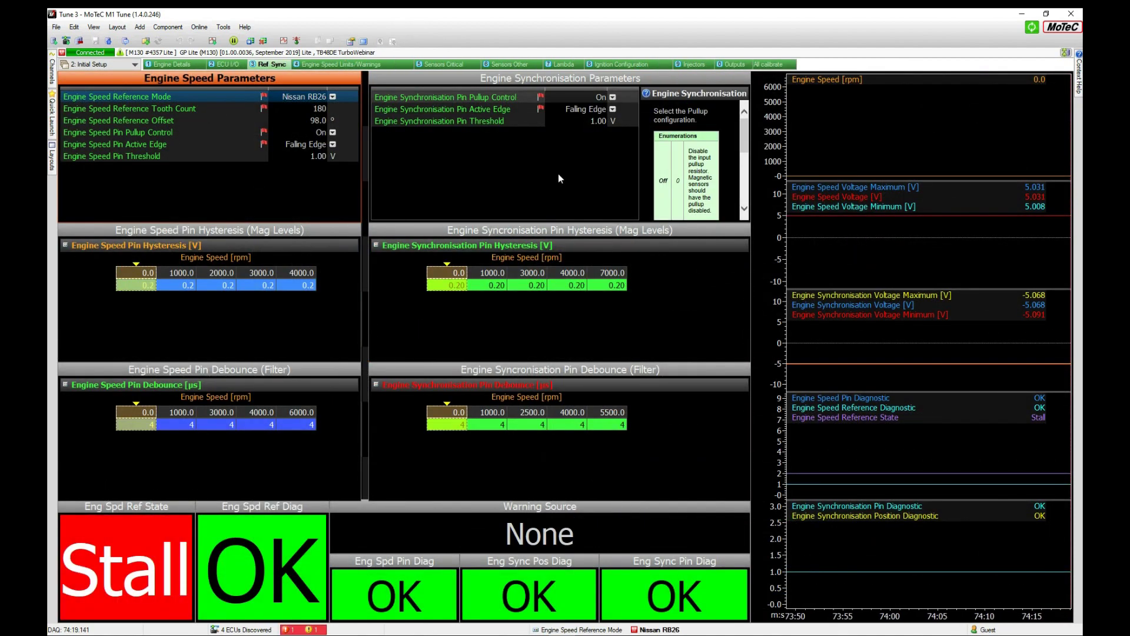
click(494, 169)
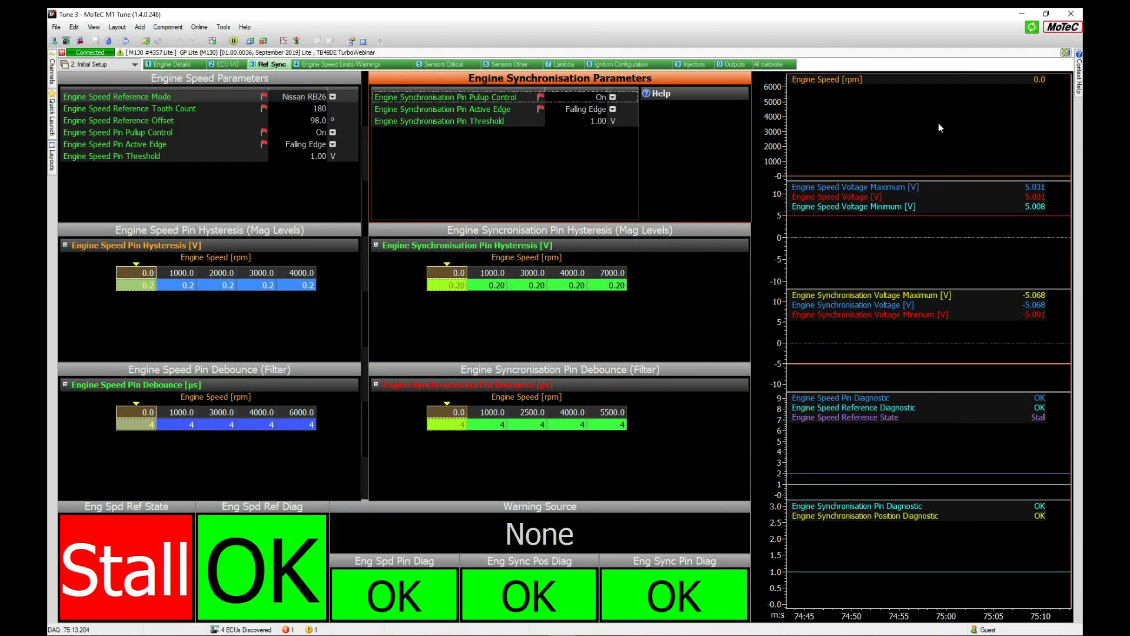
Open the All calibrate worksheet of the Initial Setup workbook and change the calibration tree to a flat list
click(774, 64)
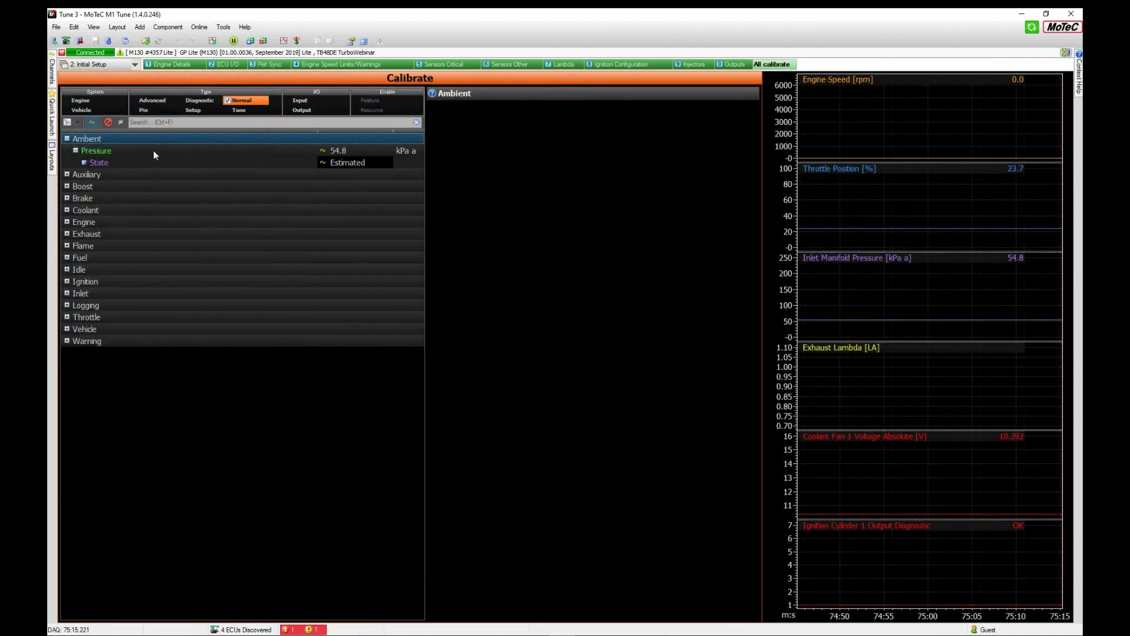
click(77, 122)
click(72, 135)
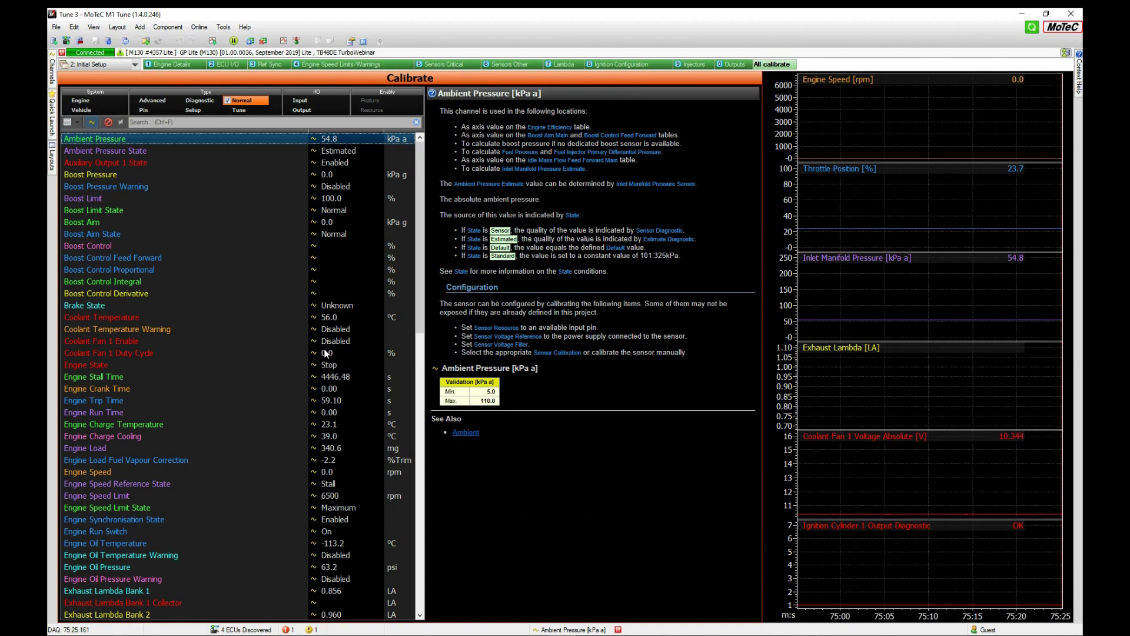
Toggle the live channels in the calibration list off and on, finishing with only the adjustable parameters listed
click(93, 121)
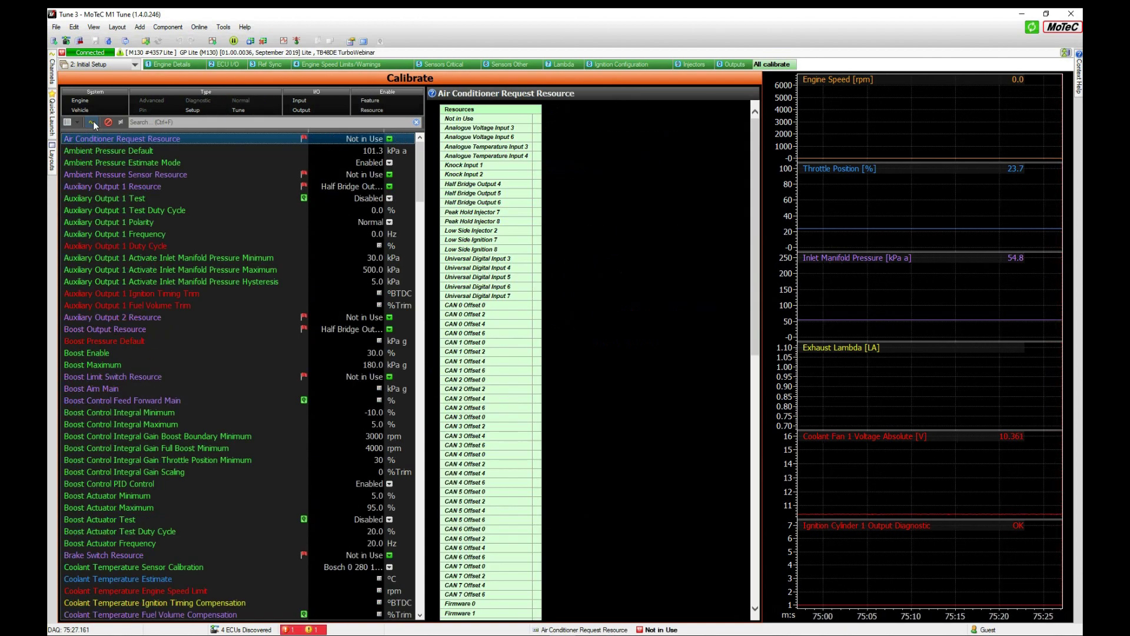
click(93, 122)
click(93, 121)
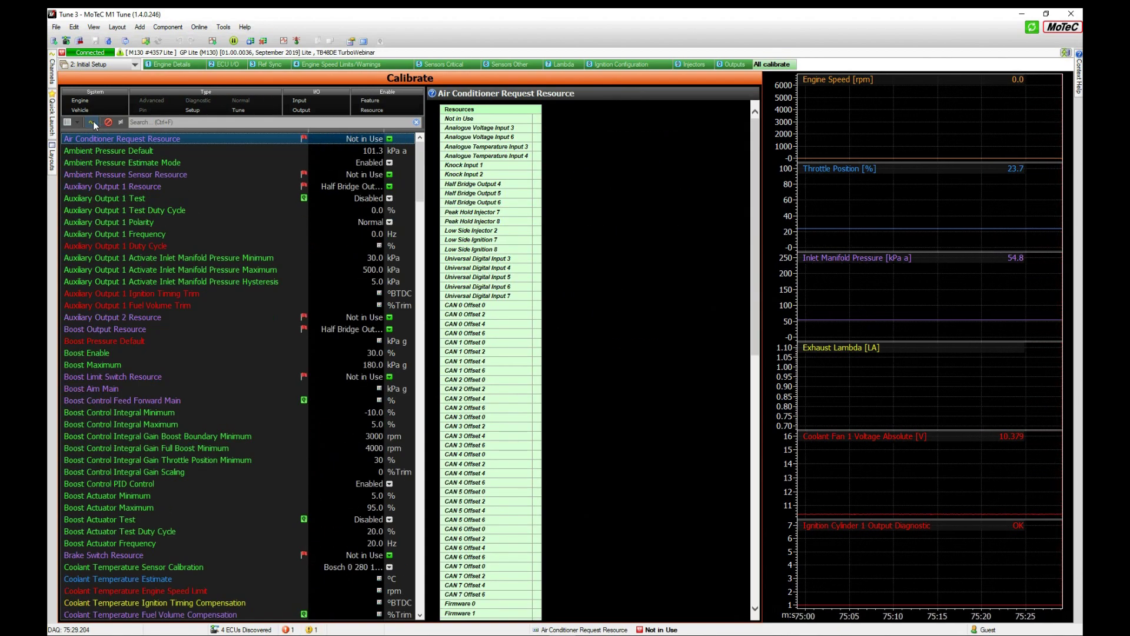
click(93, 121)
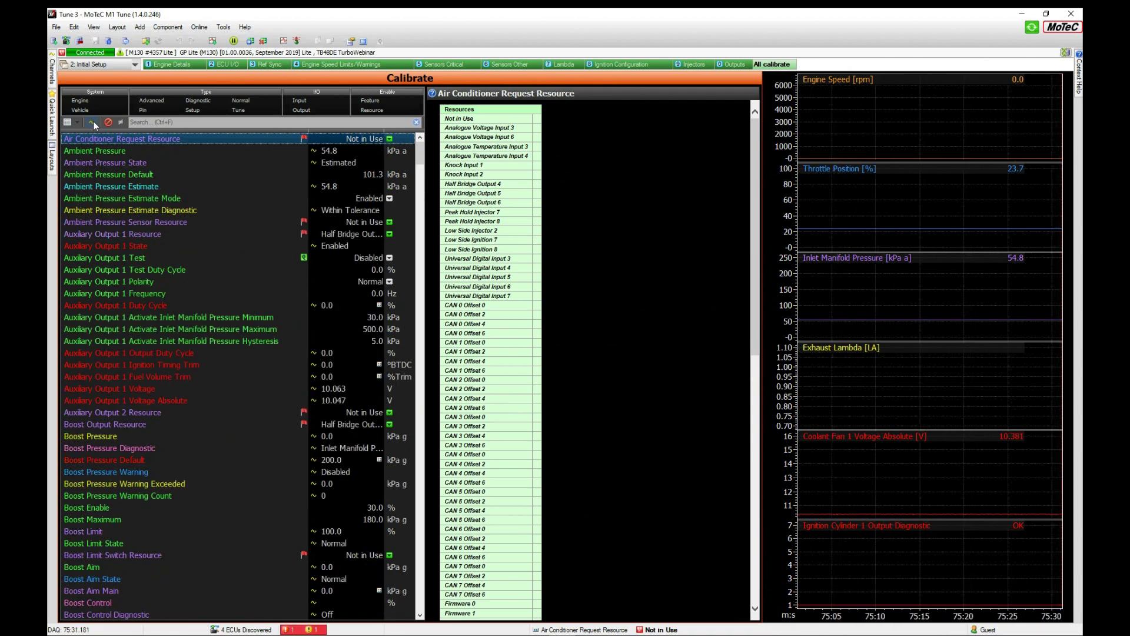
click(93, 121)
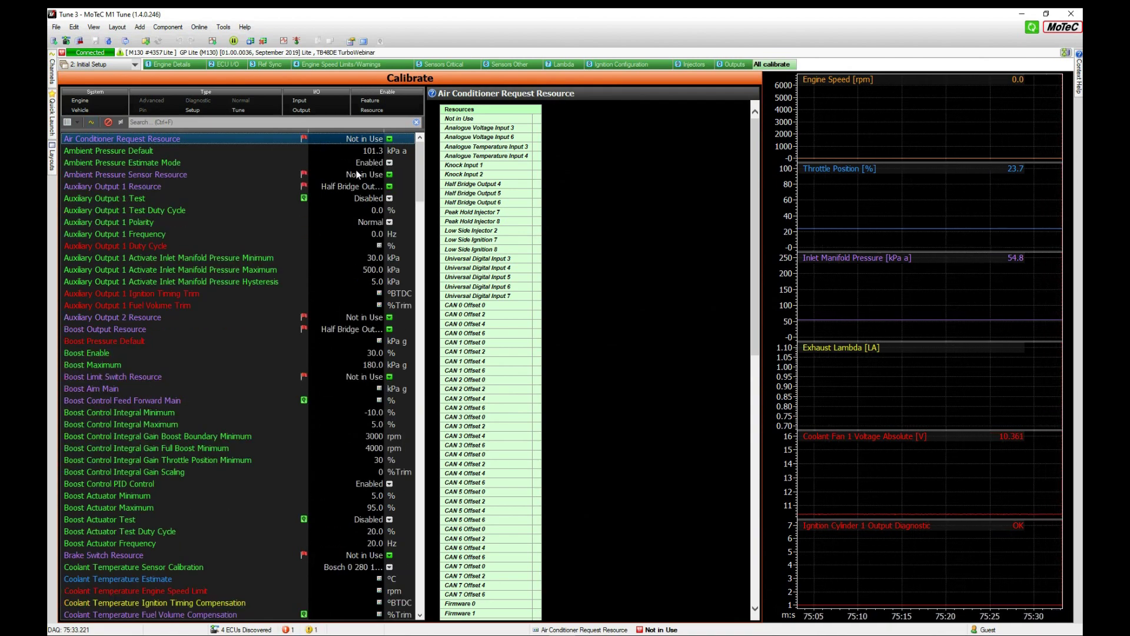
click(93, 122)
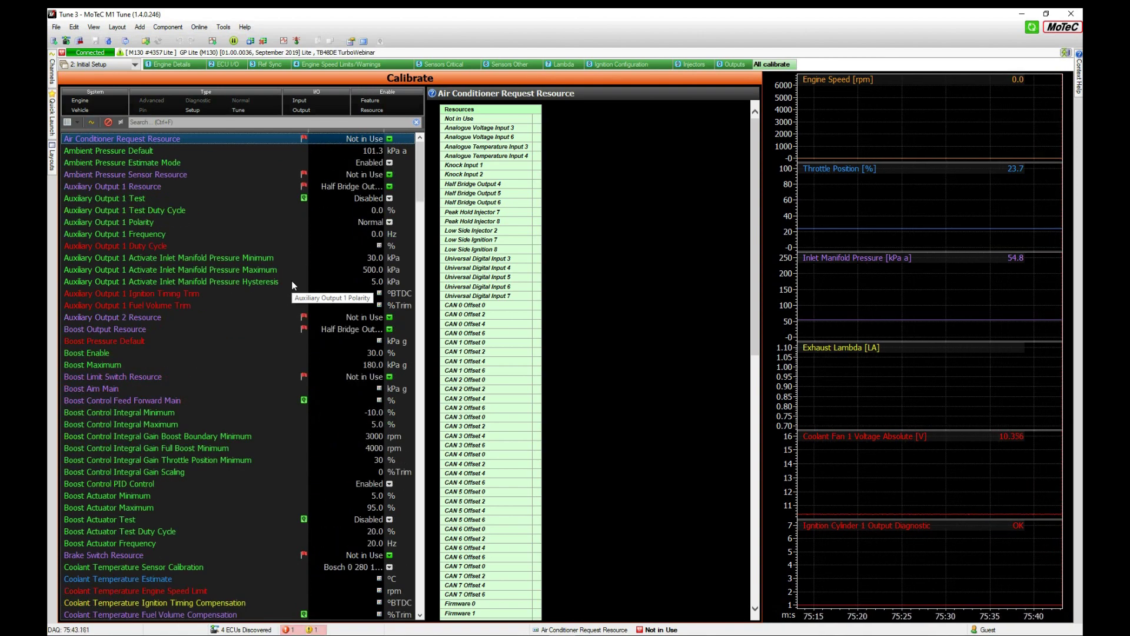
key(ctrl+shift+c)
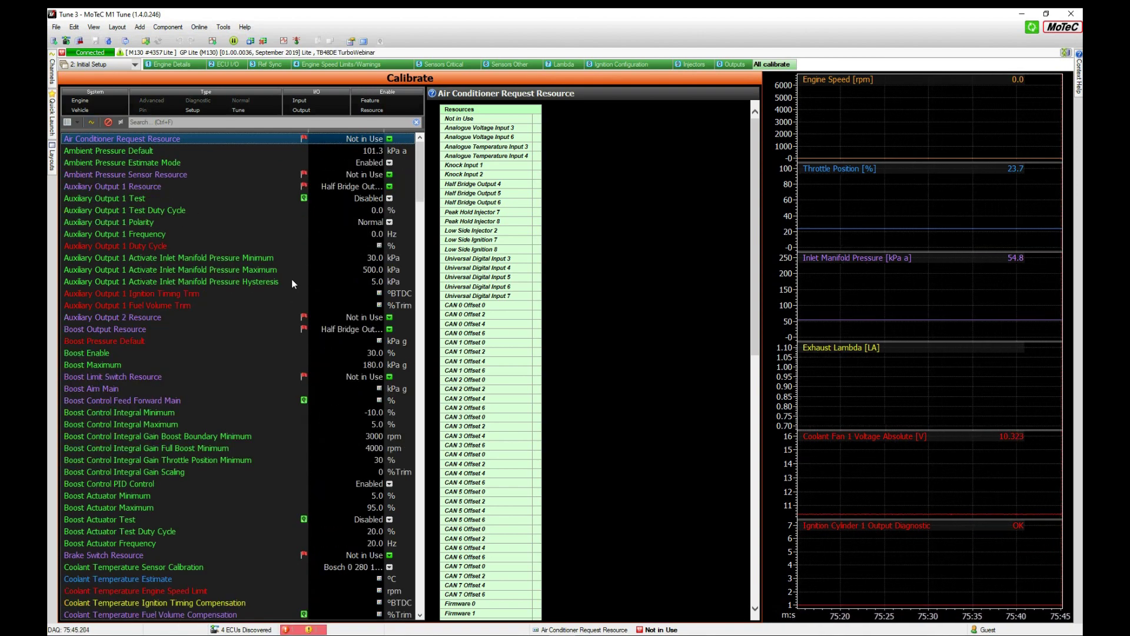
Switch between the presentation and M1 Tune, and display the Ignition worksheet of the Tuning workbook
key(alt+Tab)
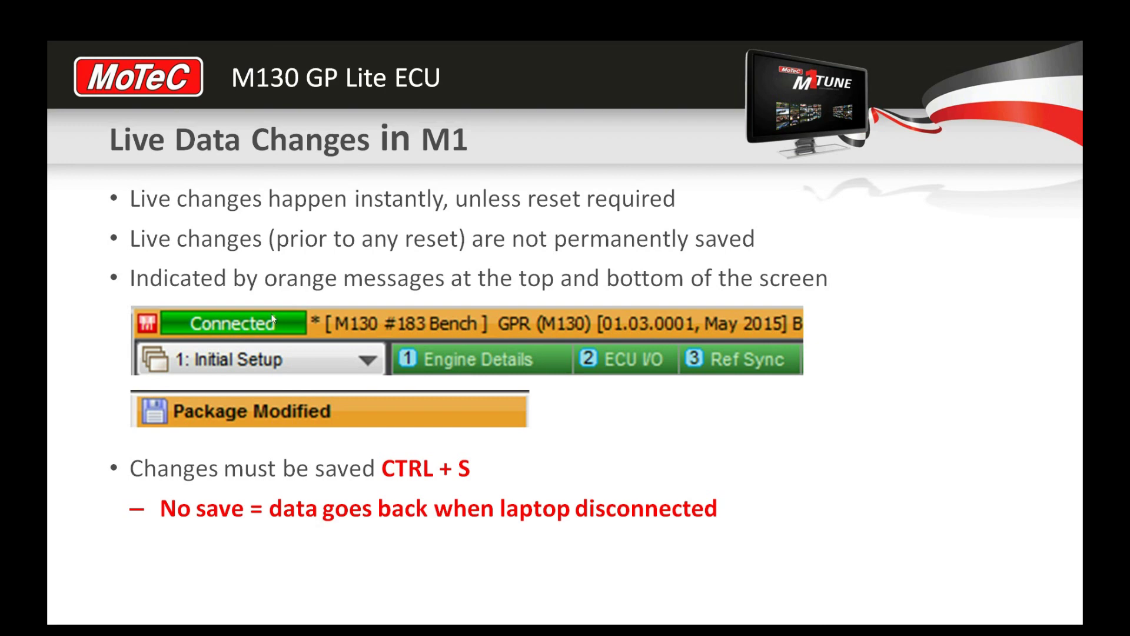
key(alt+Tab)
key(2)
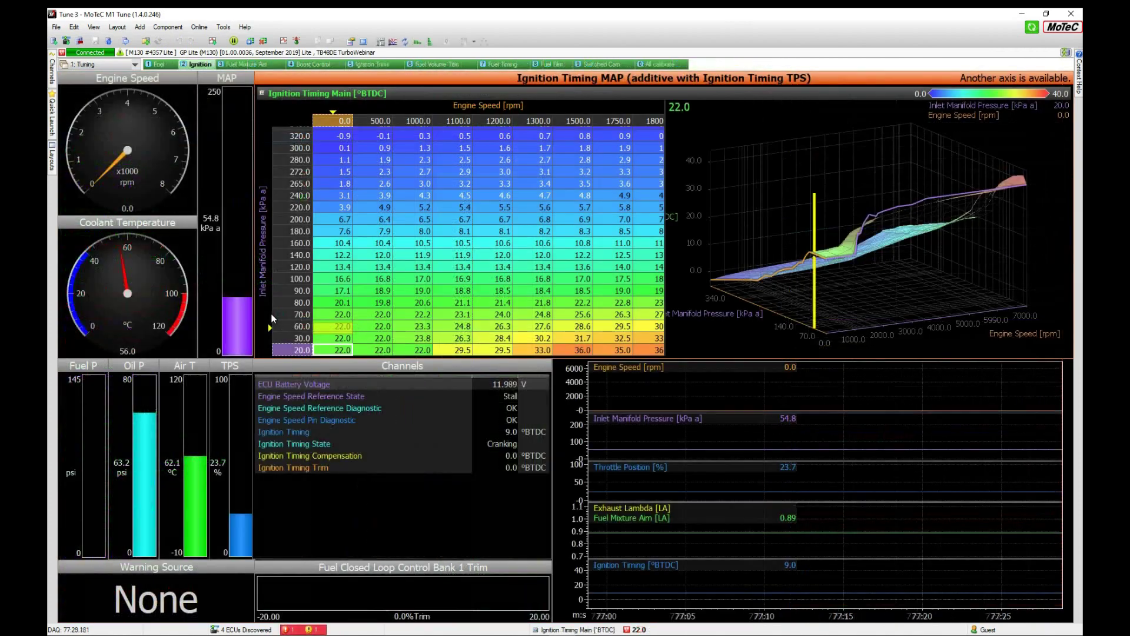
Display the Fuel worksheet and select the Engine Efficiency cells around the current operating site at 0 rpm
click(489, 233)
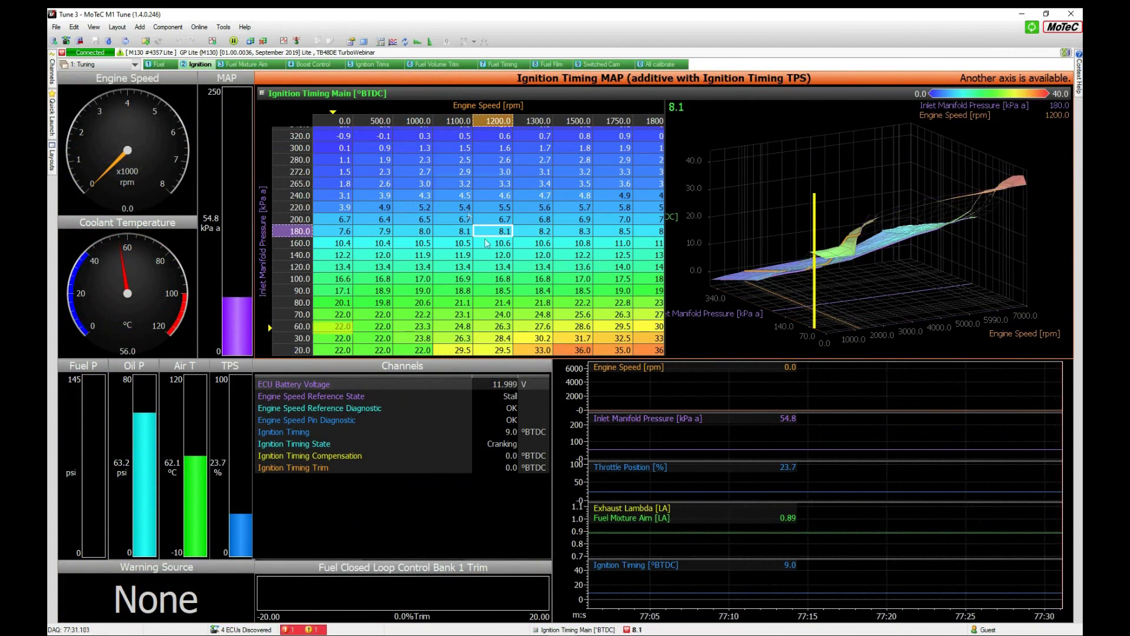
key(1)
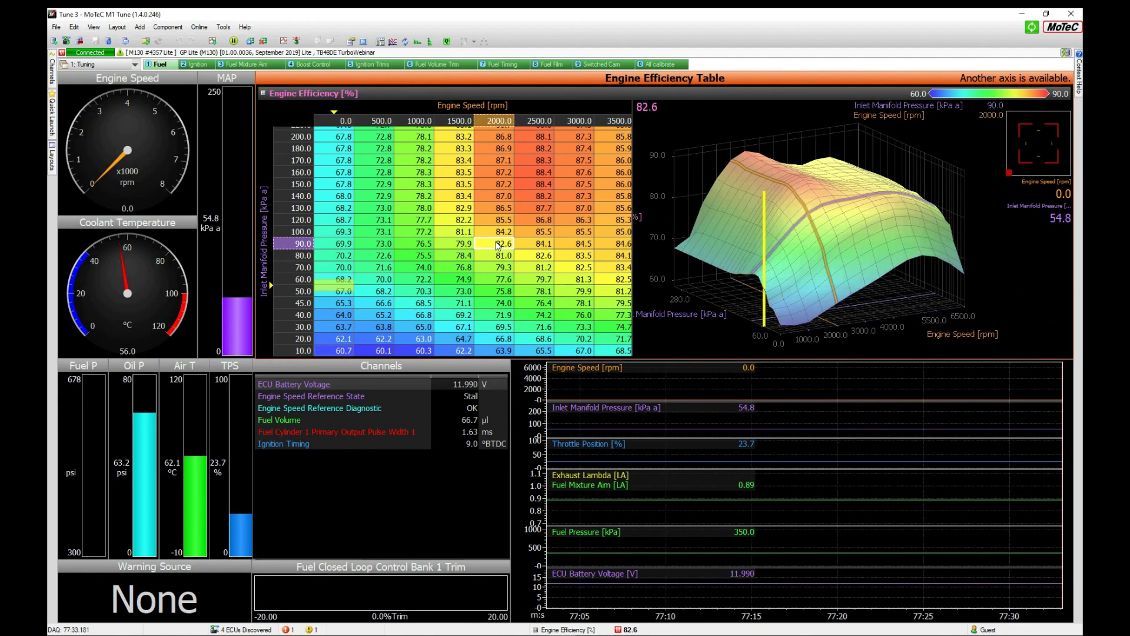
key(space)
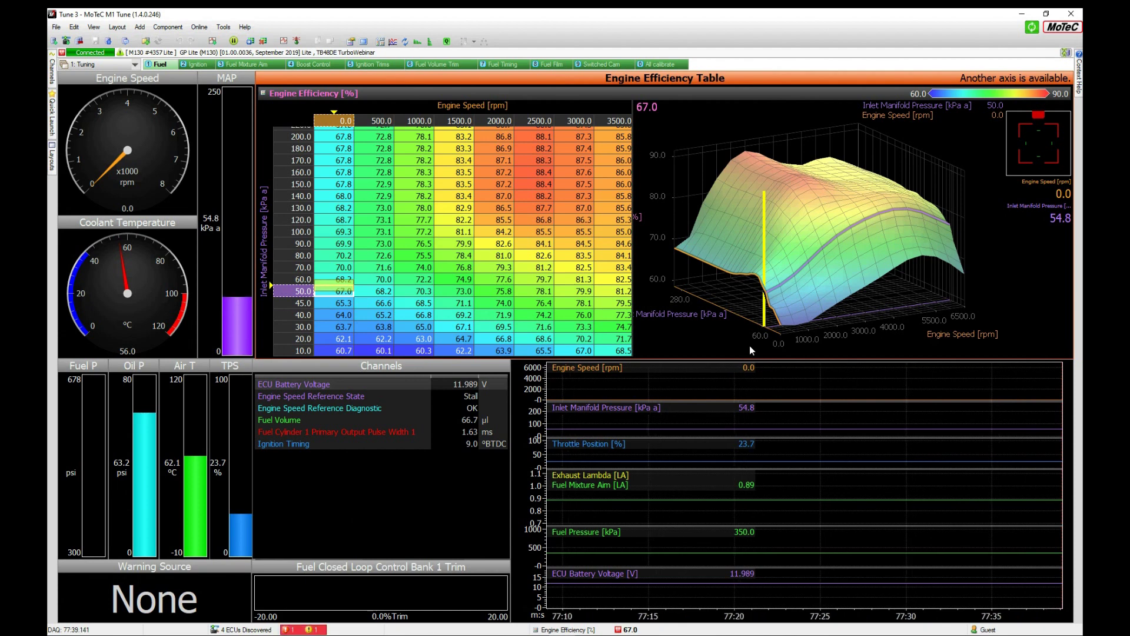
key(shift+Up)
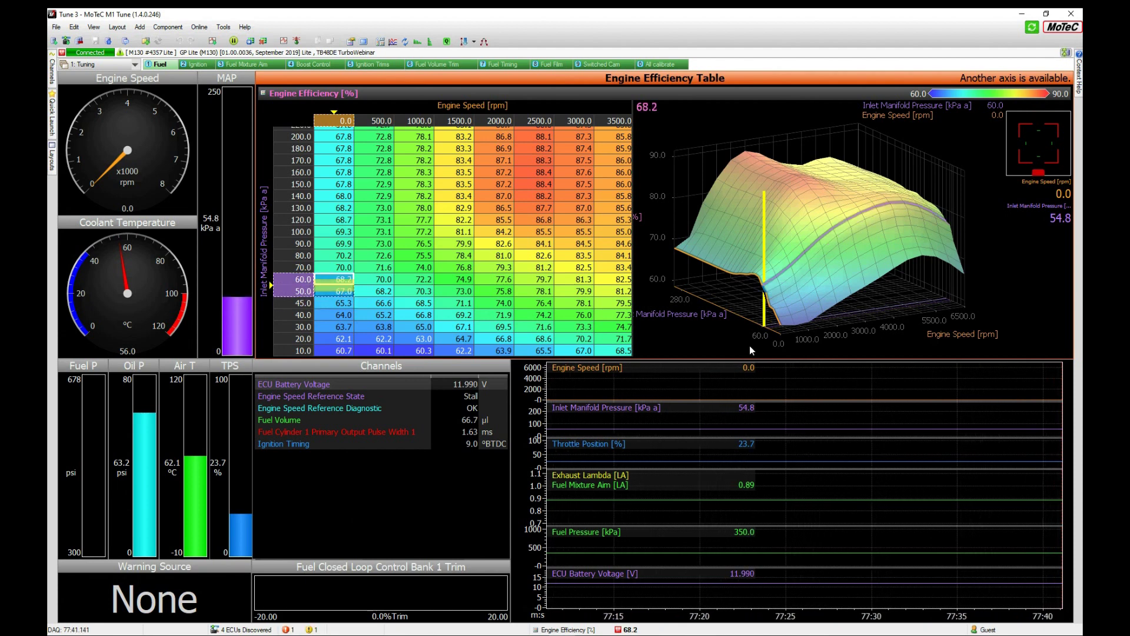
key(shift+Down)
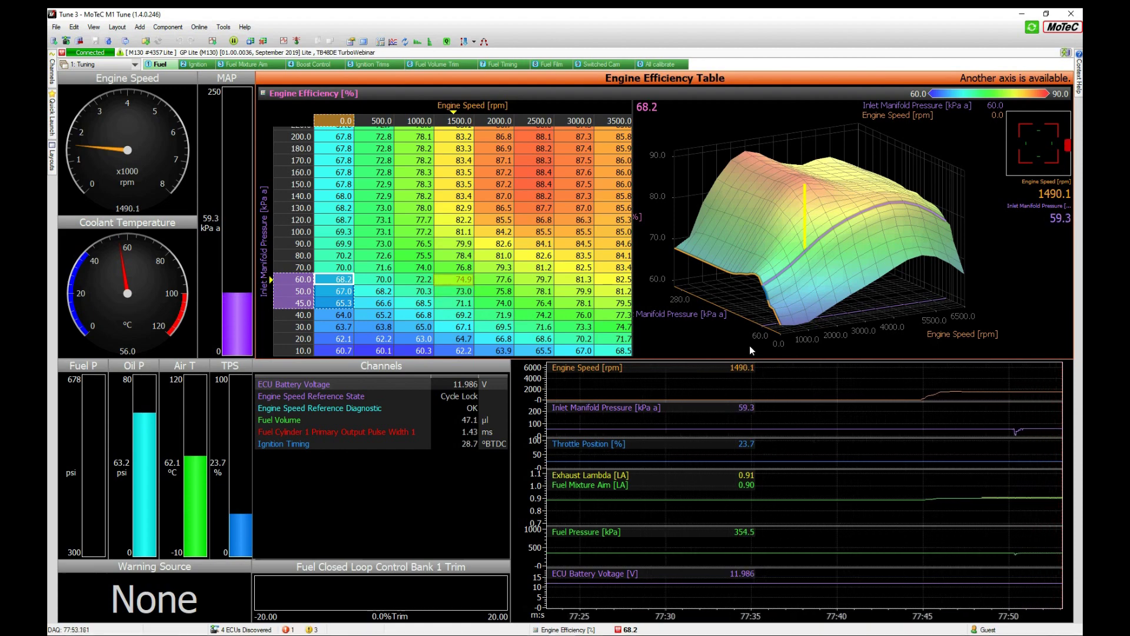
Set the Engine Efficiency at the current operating site, 1500 rpm and 60 kPa, to 80 and save the package
key(space)
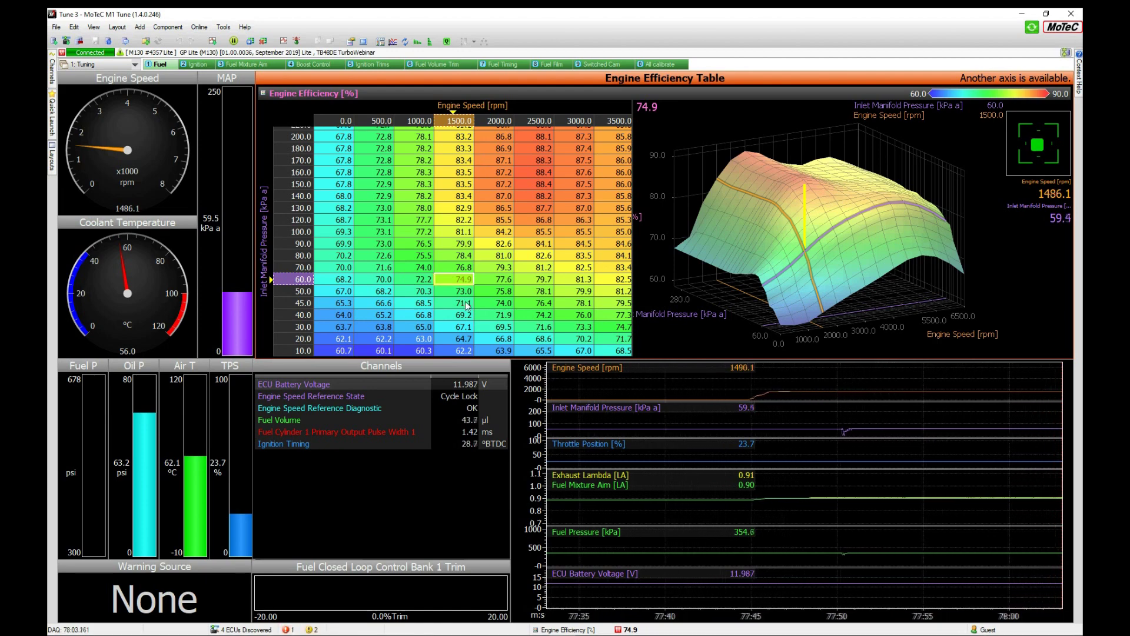
text(80)
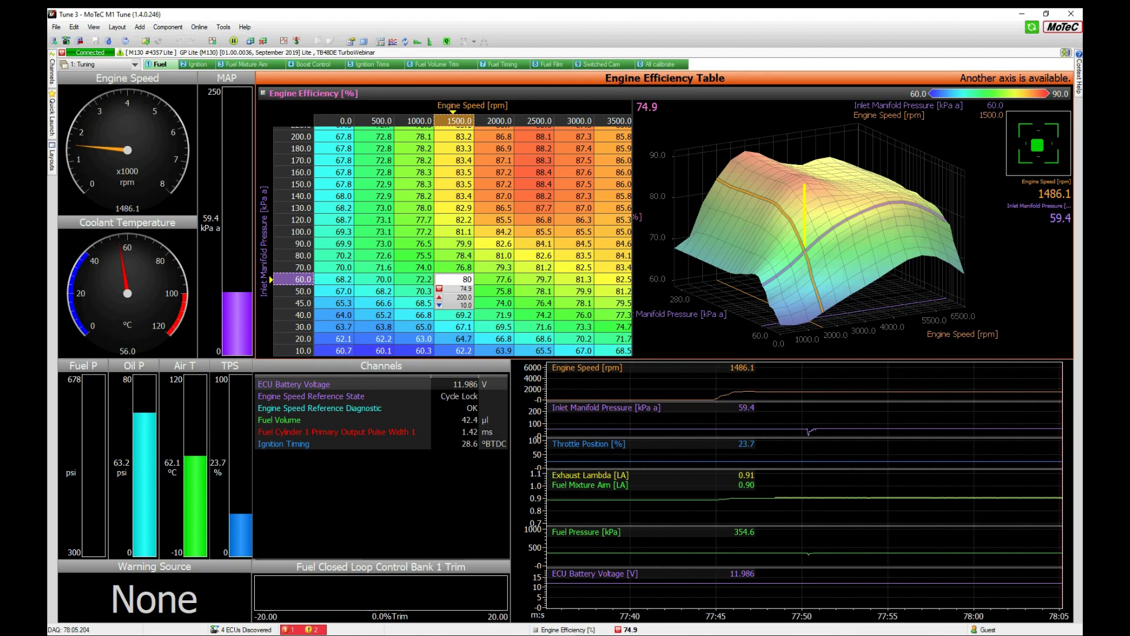
key(Return)
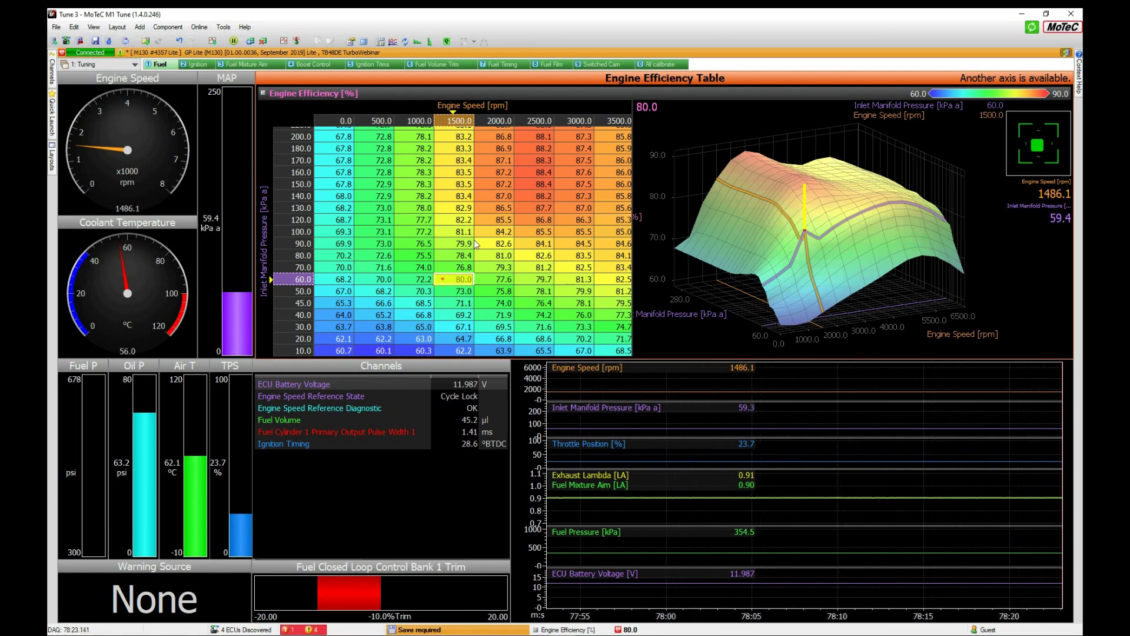
key(ctrl+s)
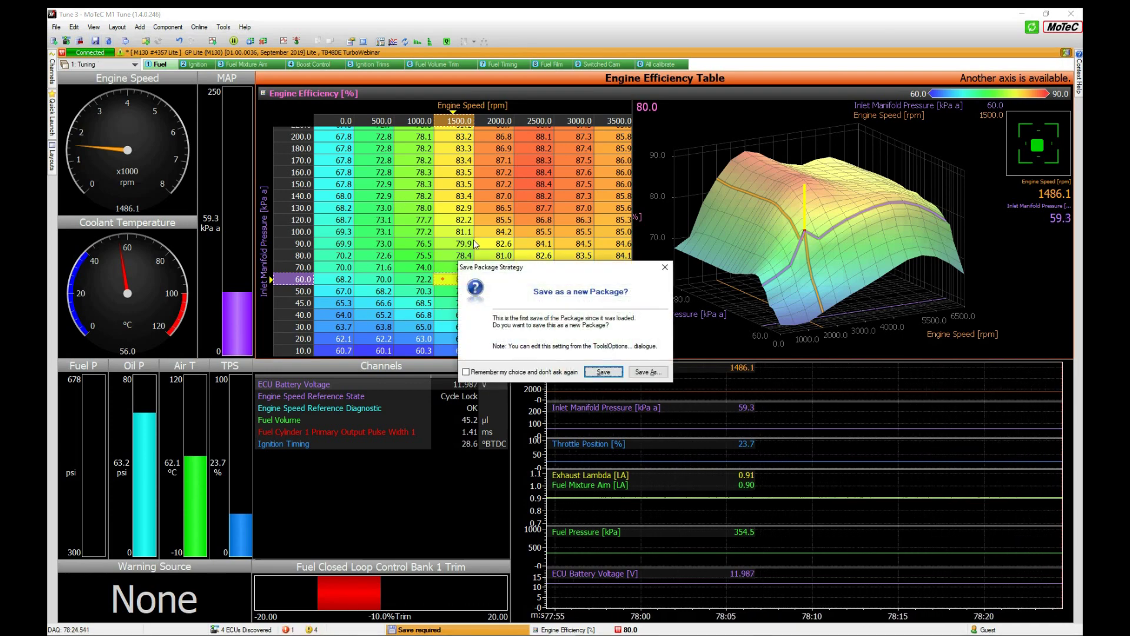
click(603, 373)
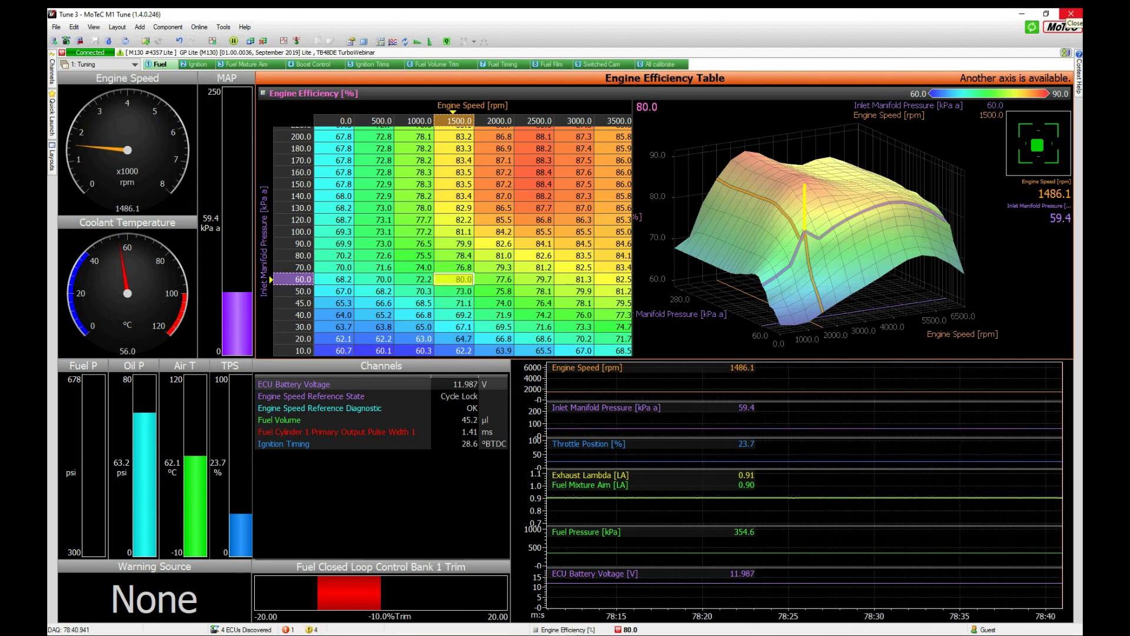
Set the Engine Efficiency at 1500 rpm and 60 kPa to 78 and save the package
text(78)
key(Return)
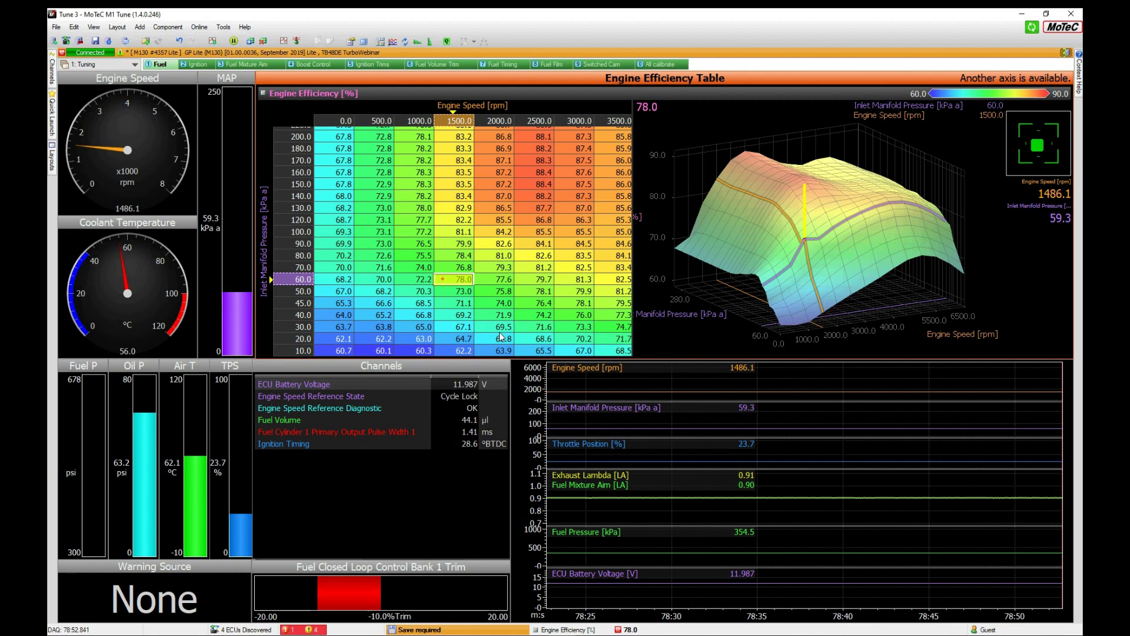
key(ctrl+s)
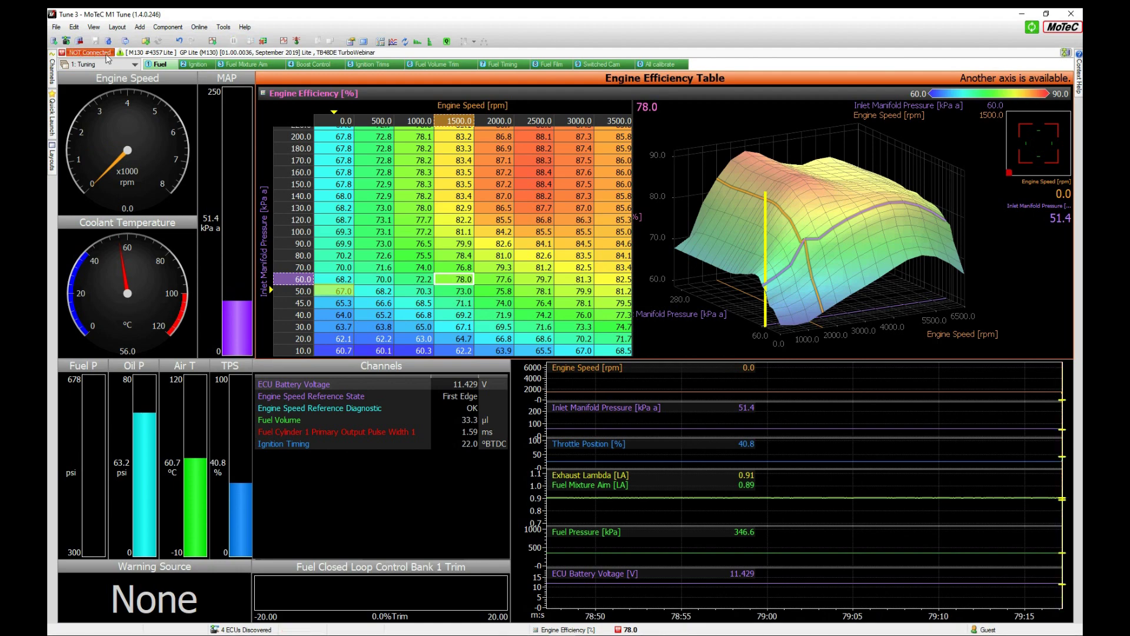
Cancel the connection attempt to the disconnected ECU and reopen the M130 Lite ECU from the list of discovered ECUs
click(83, 53)
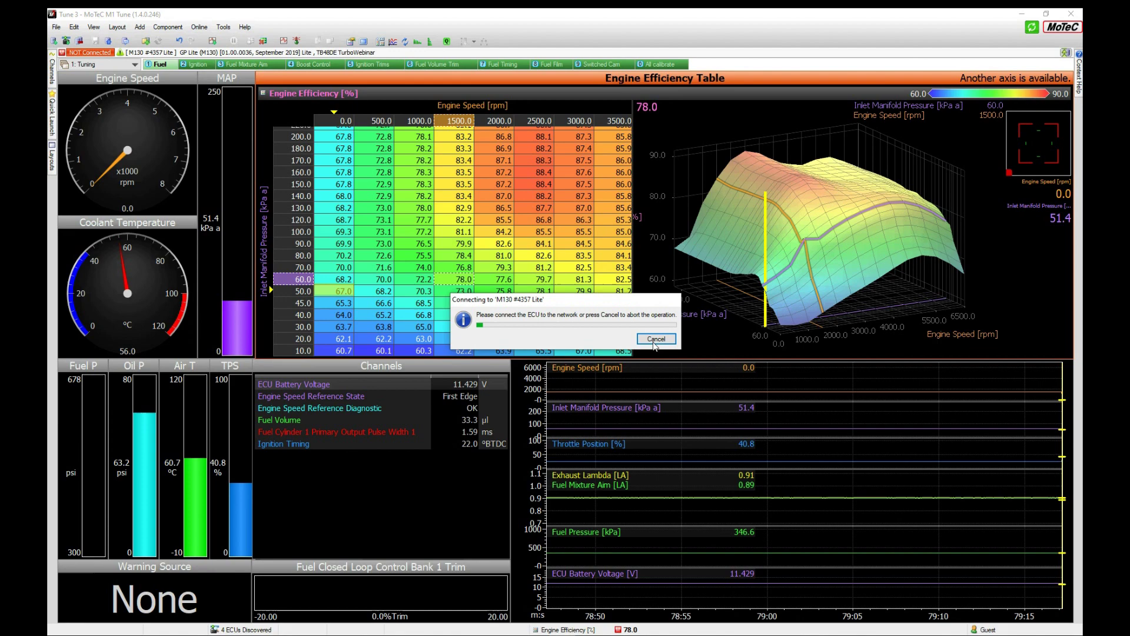
key(Escape)
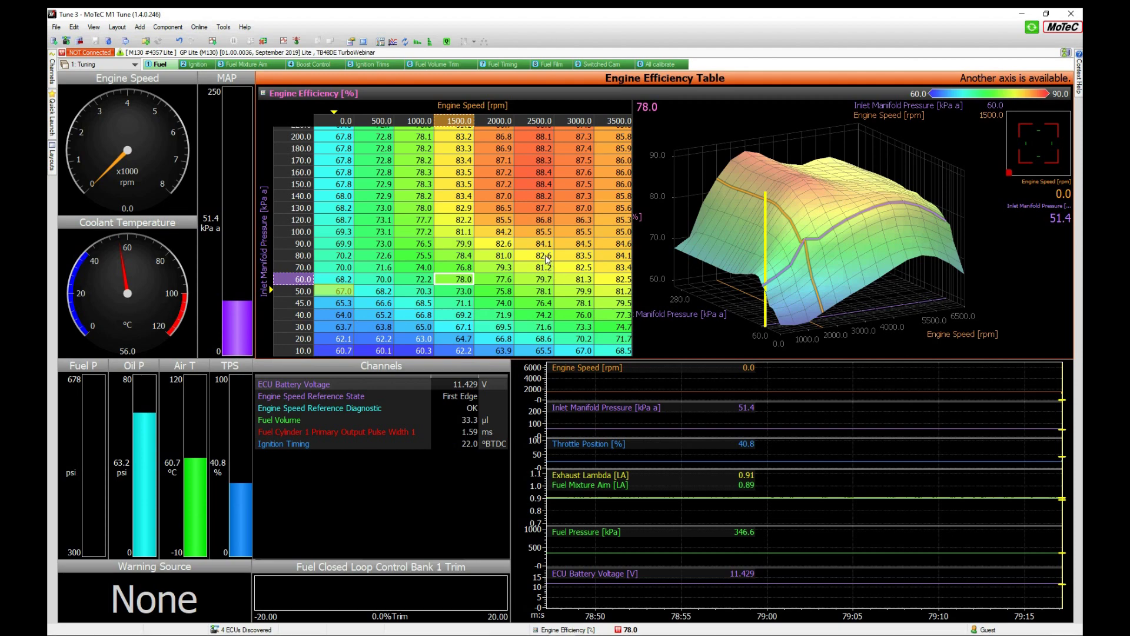
mouse_move(52, 116)
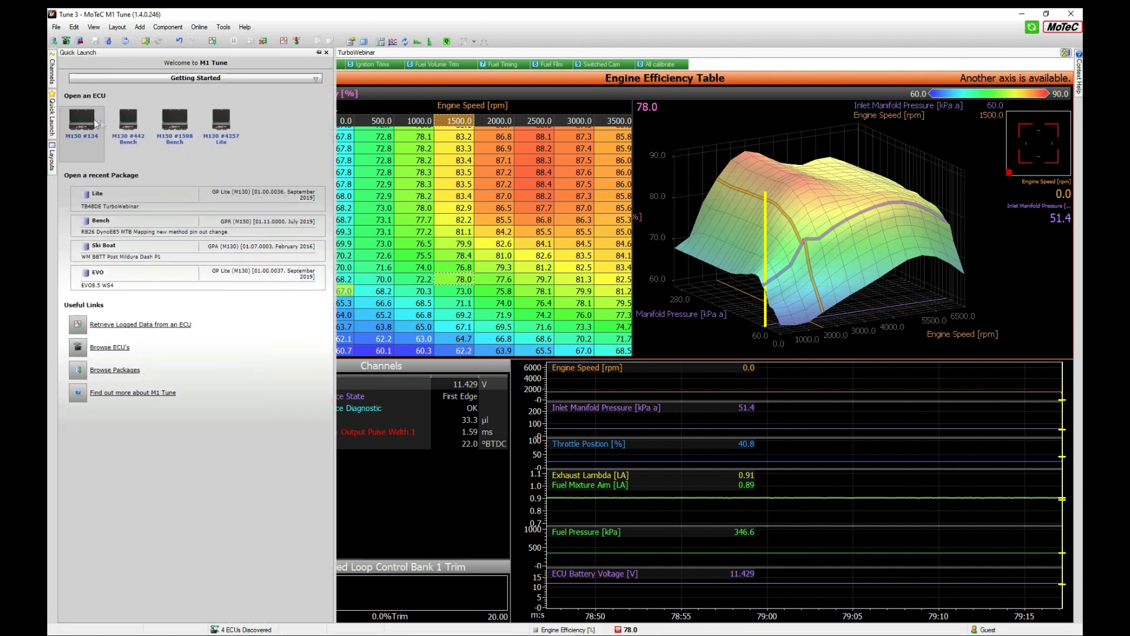
click(219, 130)
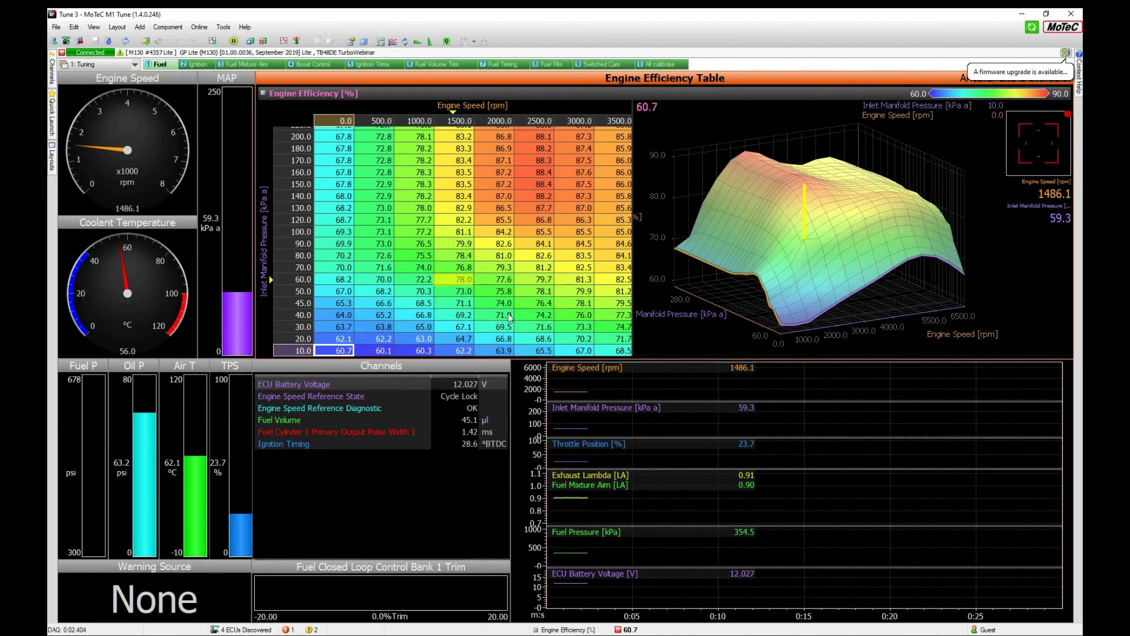
Set the Engine Efficiency at 1500 rpm and 60 kPa to 80, try to save it to the ECU, and cancel the reconnection
key(space)
text(80)
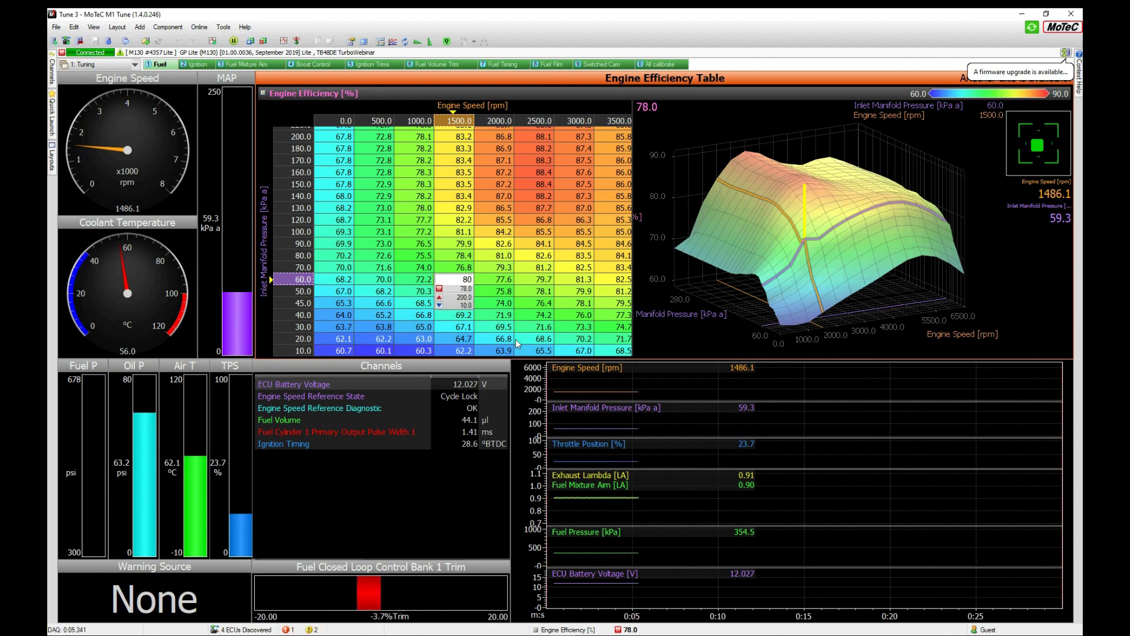
key(Return)
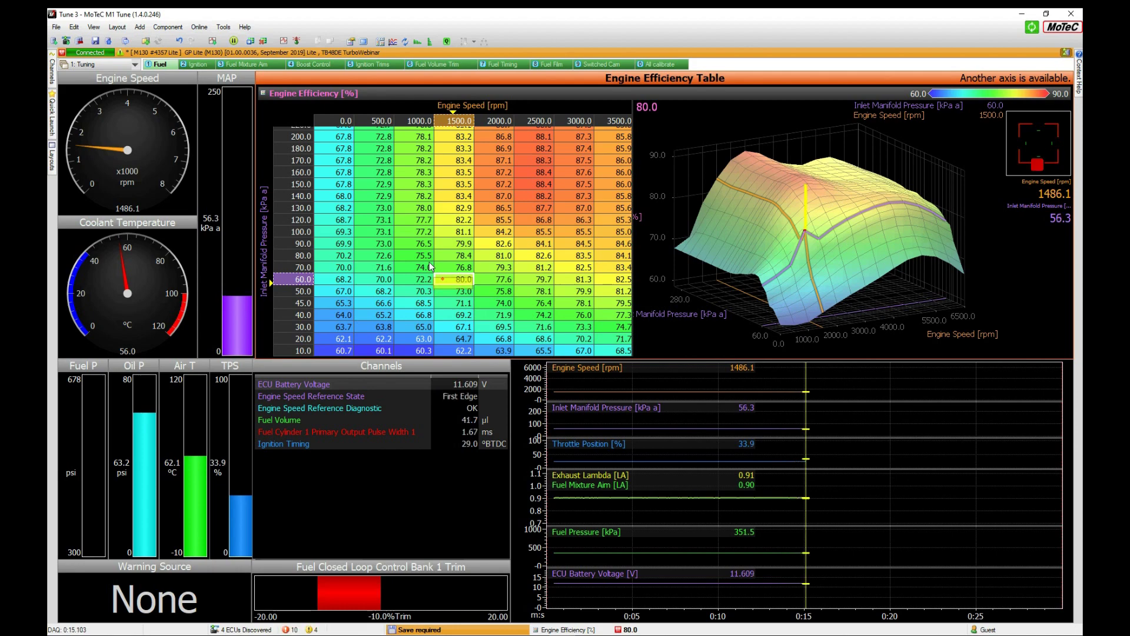
click(95, 42)
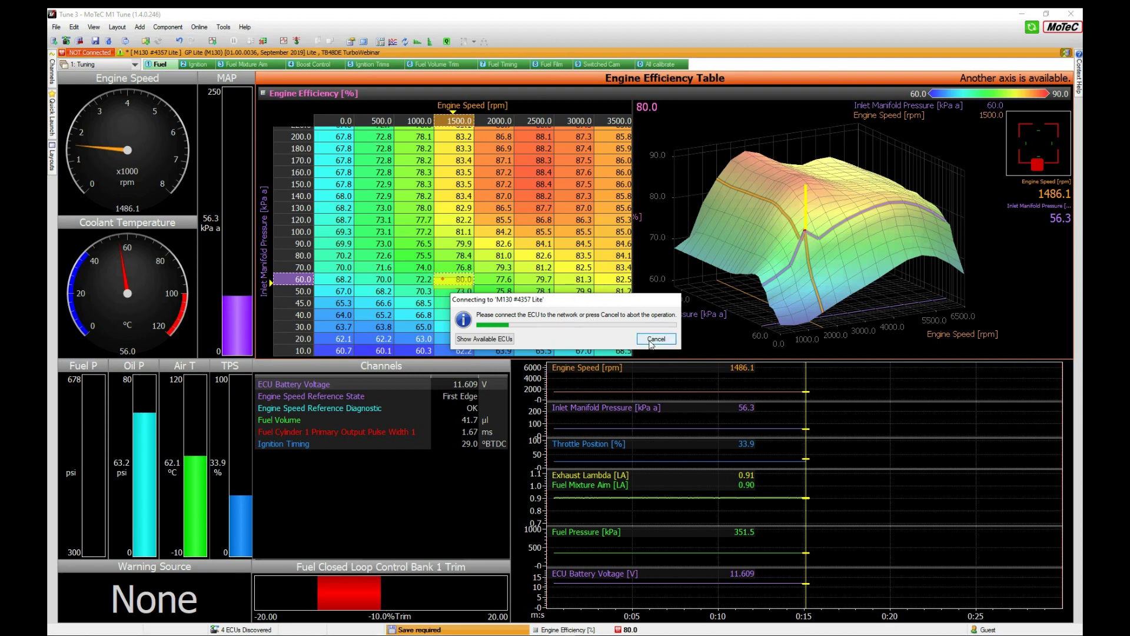
click(655, 340)
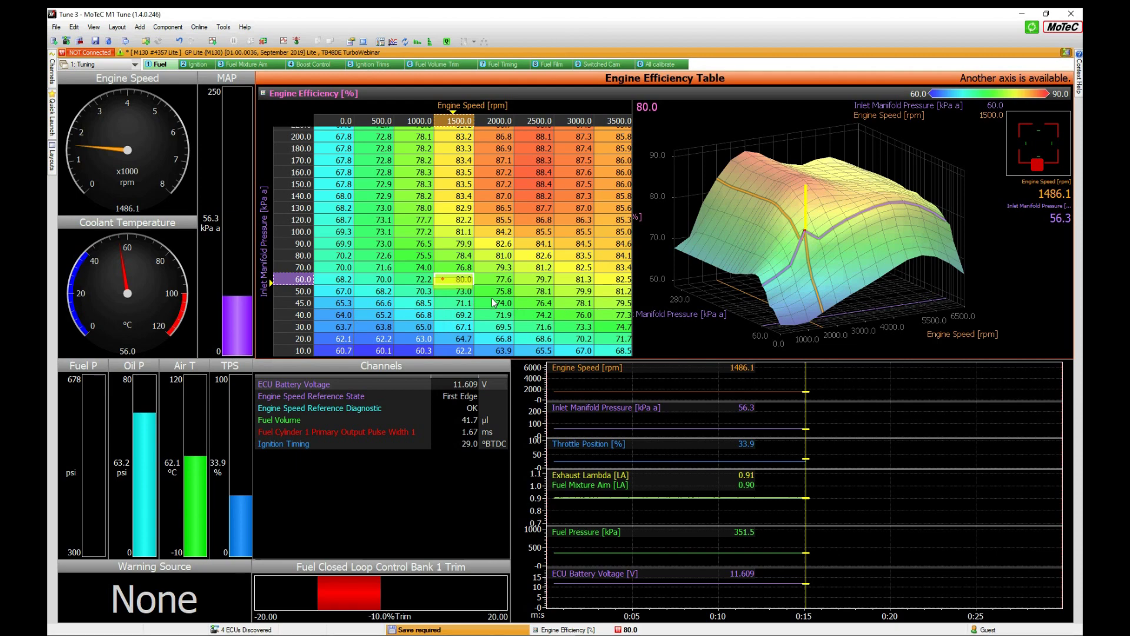
Save the modified package under a new comment, "TB48DE TurboWebinar p1"
click(56, 27)
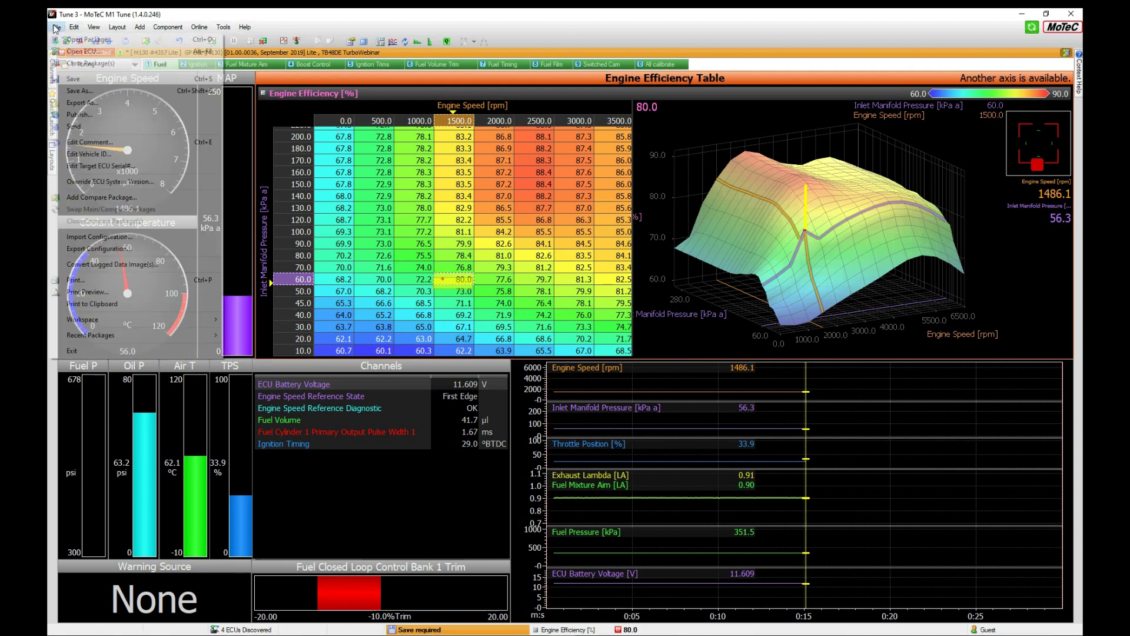
click(79, 91)
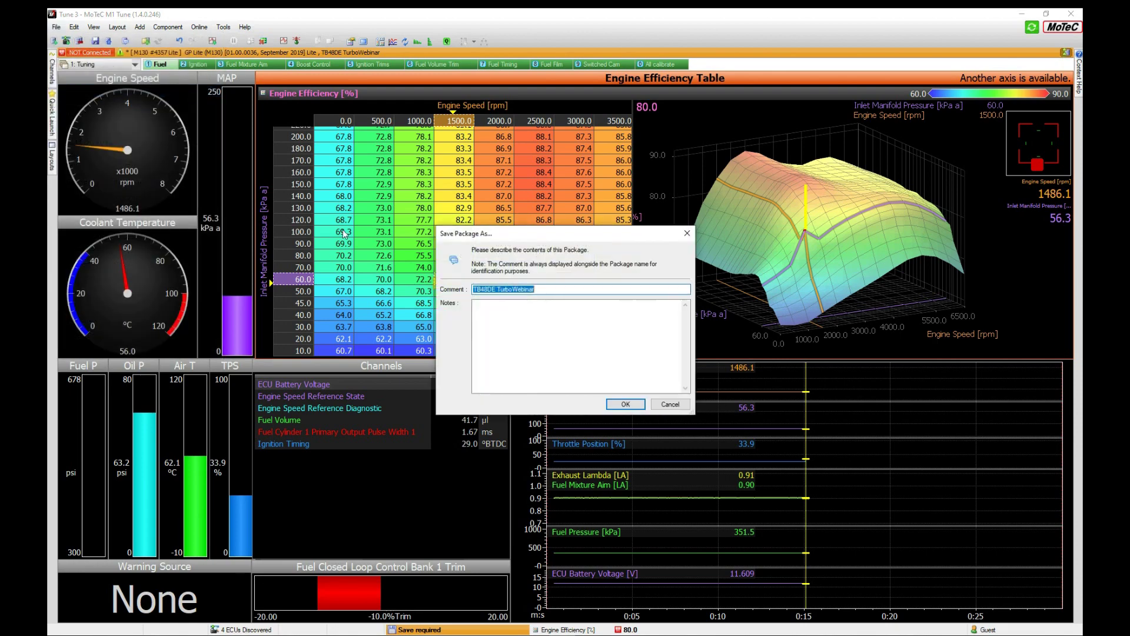
click(565, 289)
text(p1)
key(Return)
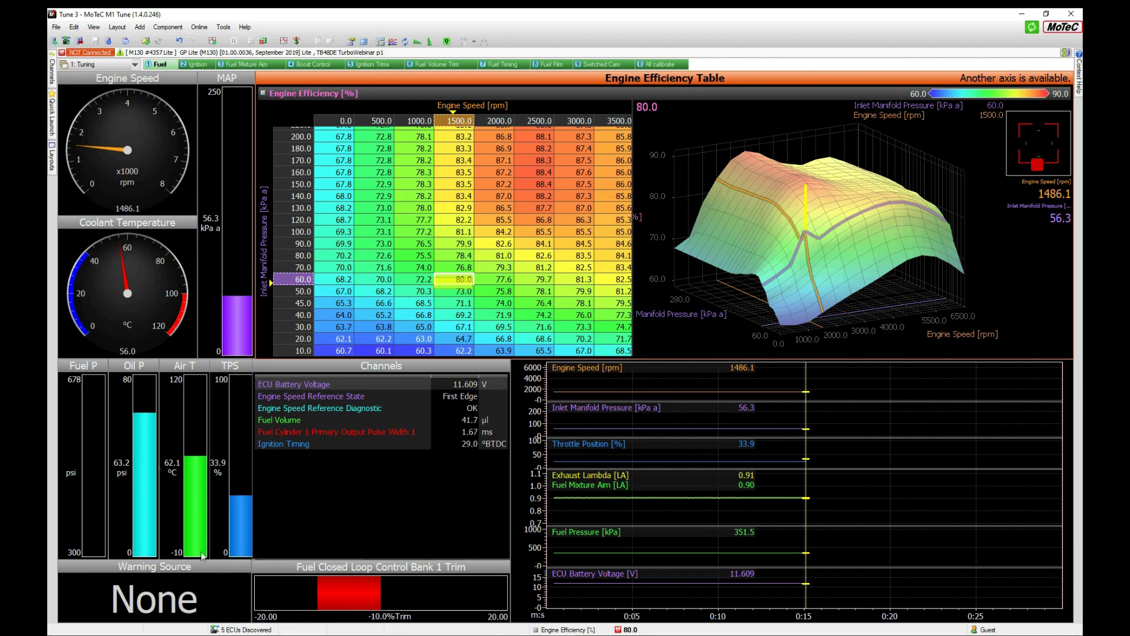
Reopen the M130 Lite ECU to go back online with the newly saved package
click(52, 115)
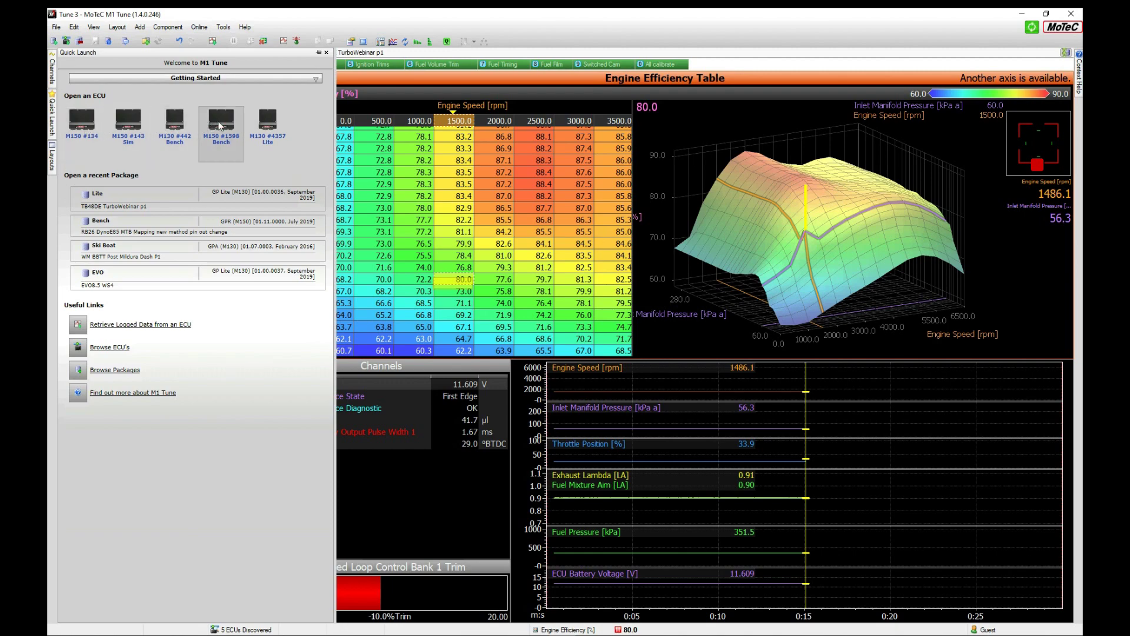
click(283, 144)
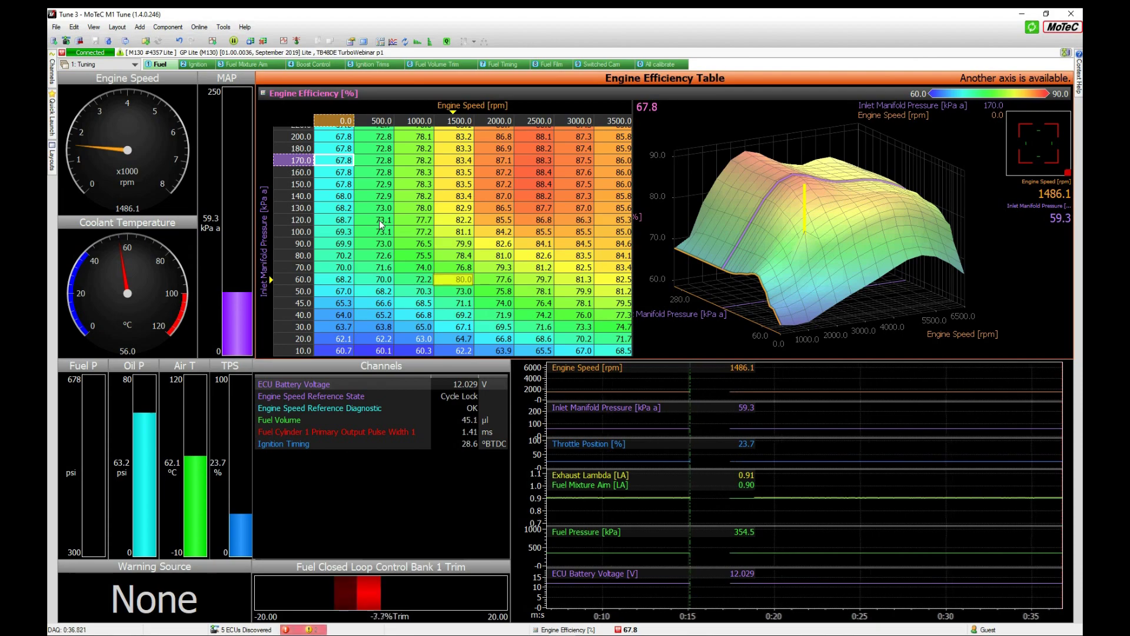
Switch to the presentation and advance through the Live Data Changes in M1 slides to Live Data Control
key(alt+Tab)
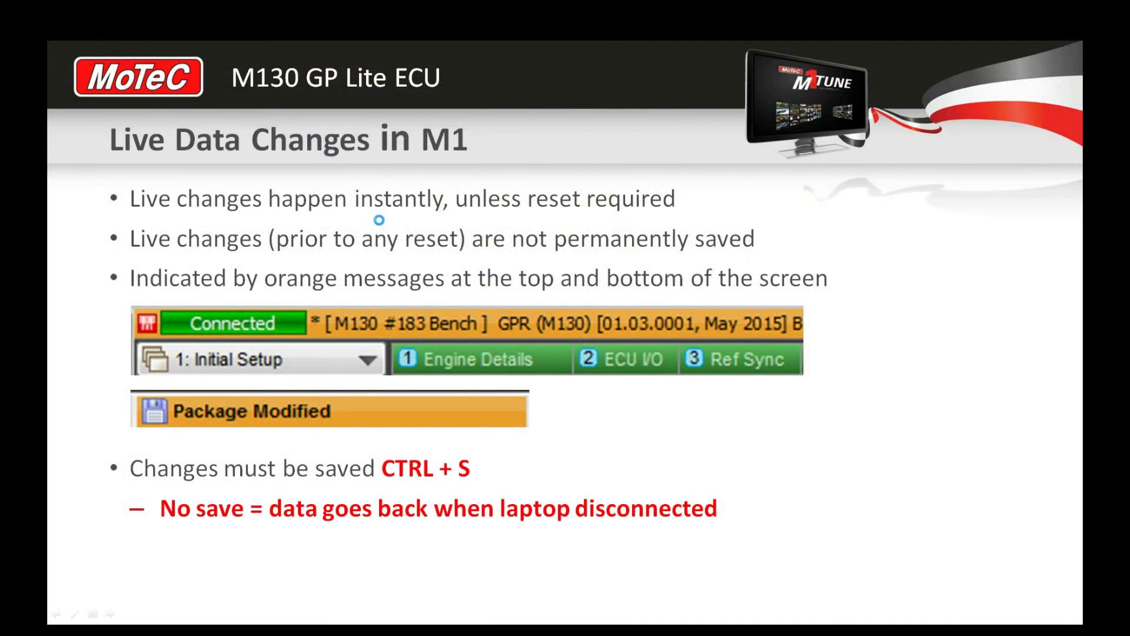
key(Right)
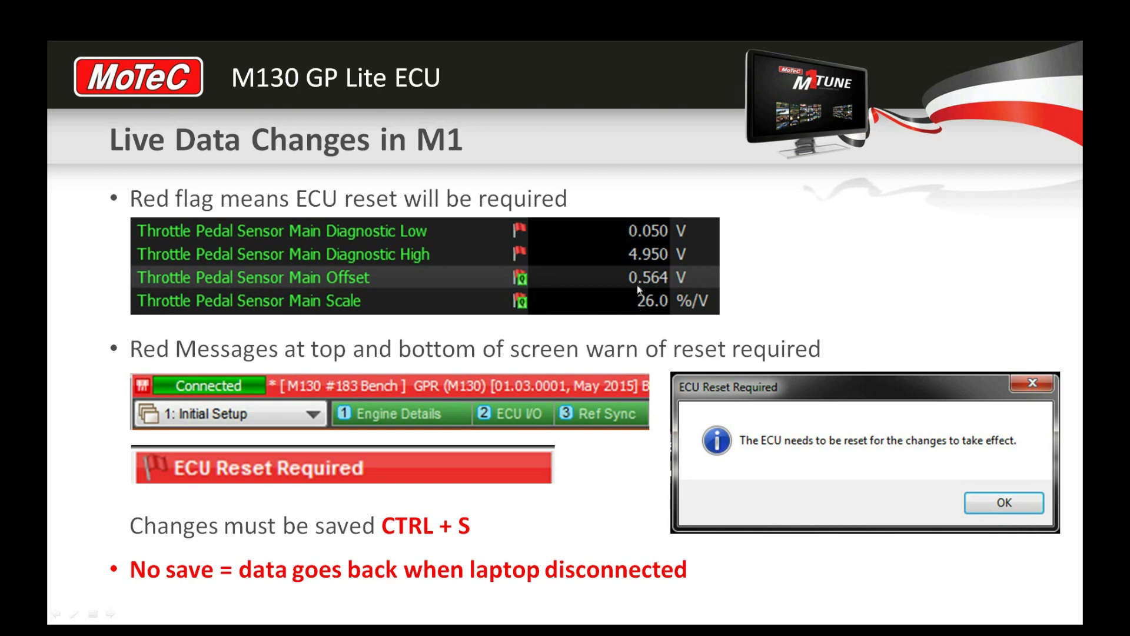
click(620, 301)
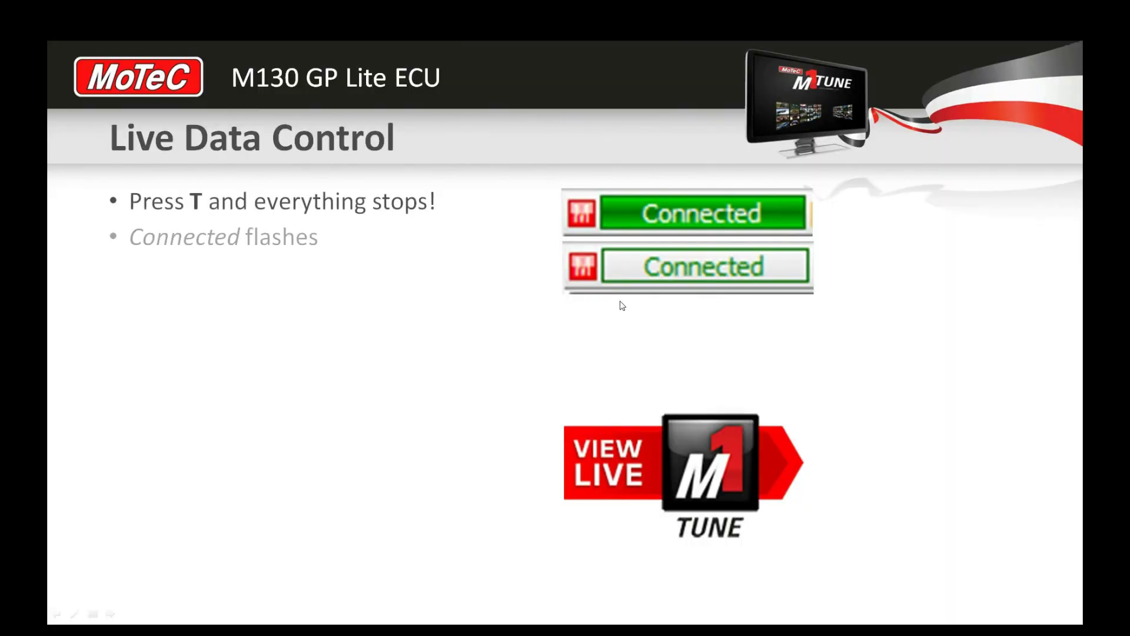
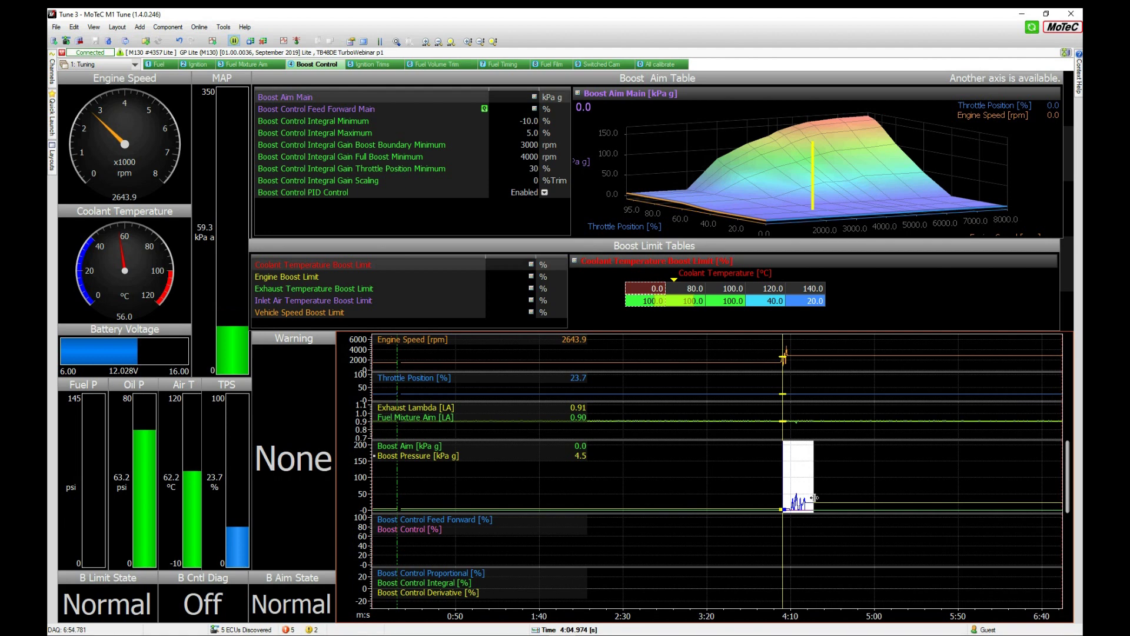
Place the time cursor at the Boost Pressure peak in the paused graph and examine that moment on the Fuel worksheet
click(684, 503)
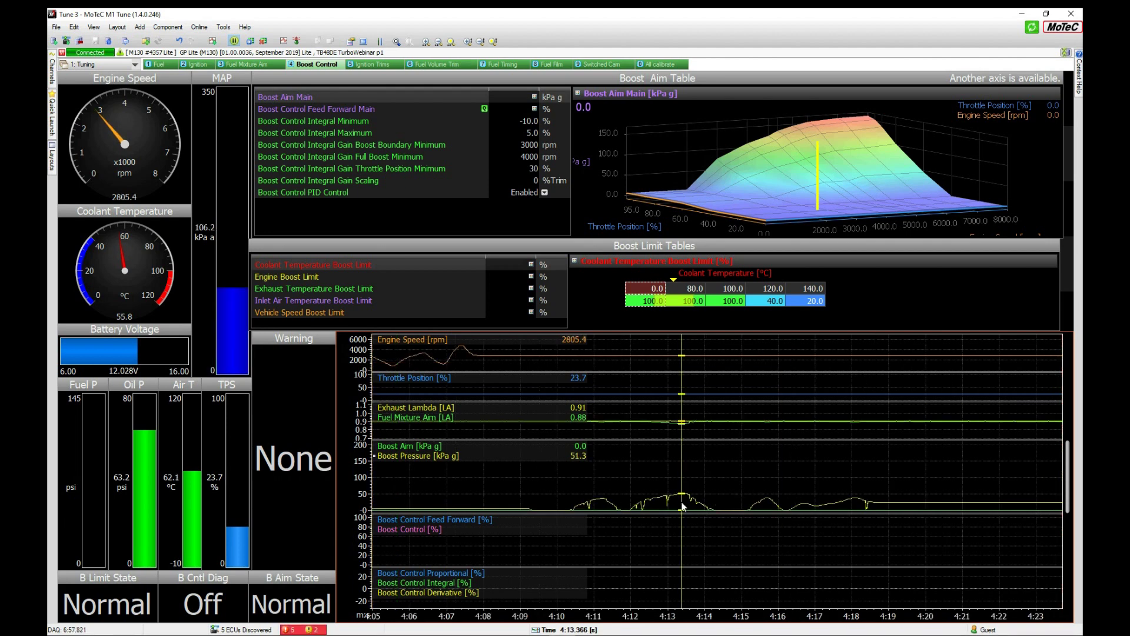
drag(685, 502, 687, 502)
click(165, 65)
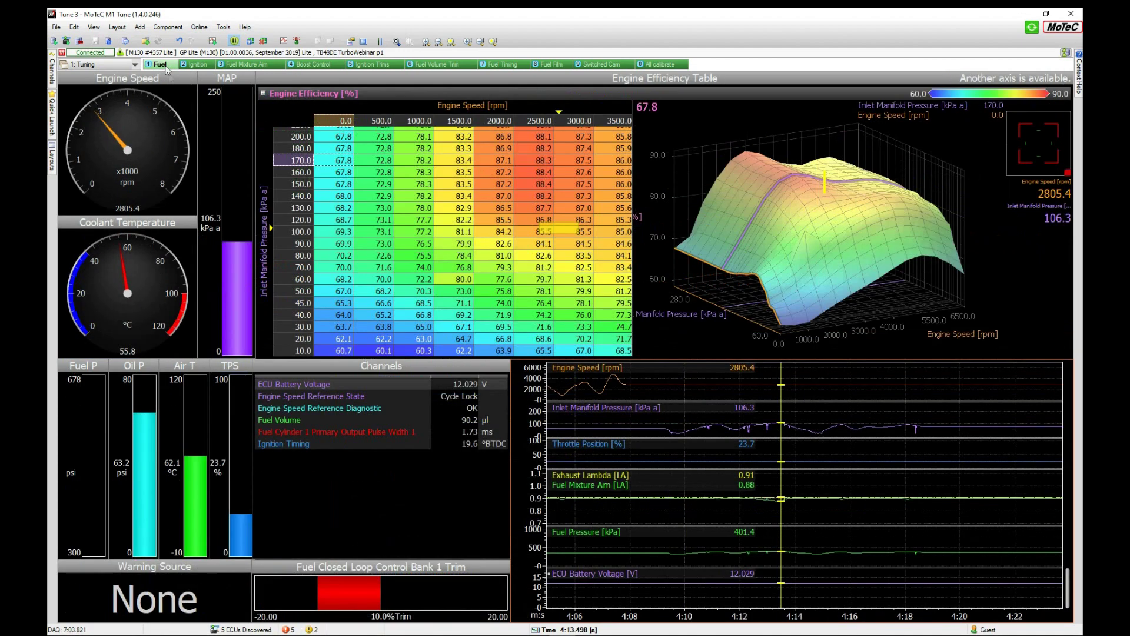
drag(781, 511, 771, 514)
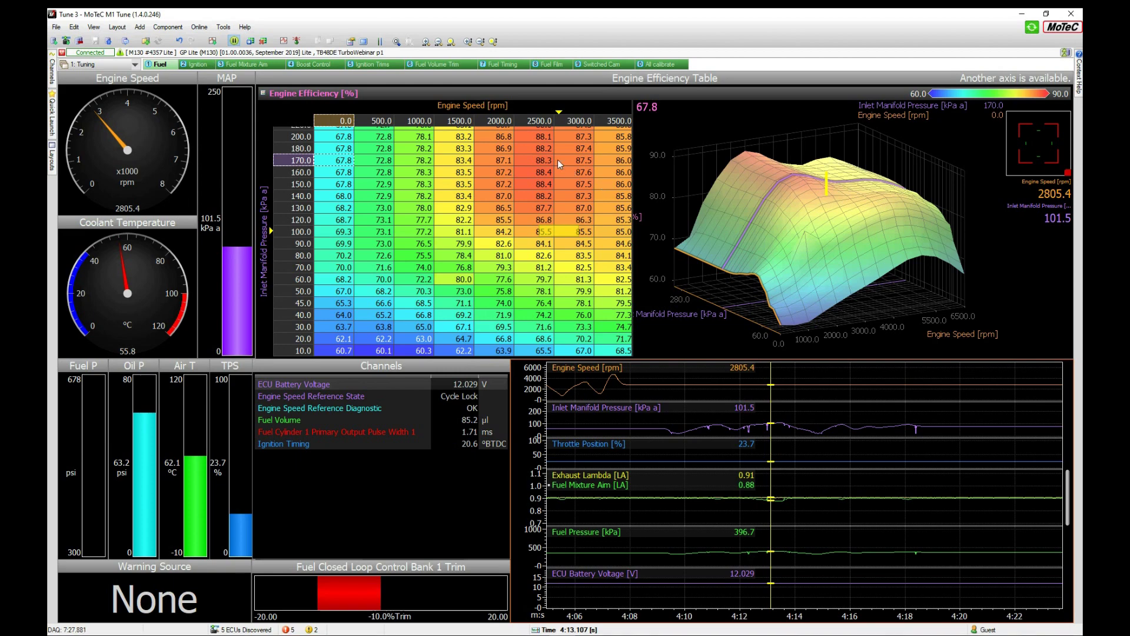
Insert a 2800 rpm site in the Engine Efficiency table's Engine Speed axis, with the table values interpolated
click(534, 196)
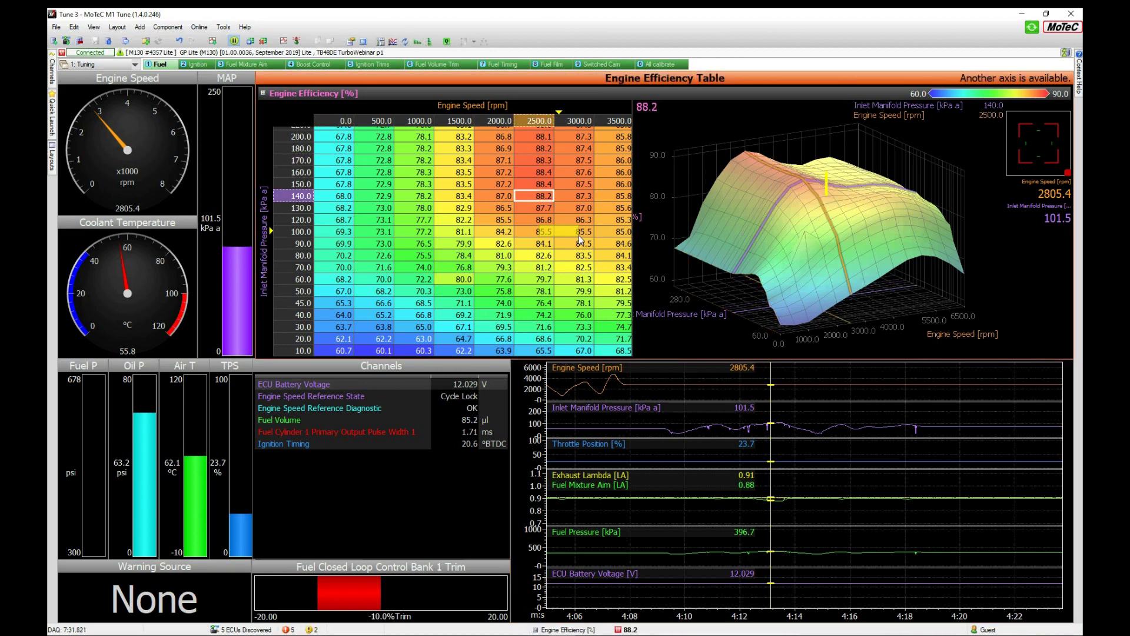
right_click(550, 193)
click(550, 207)
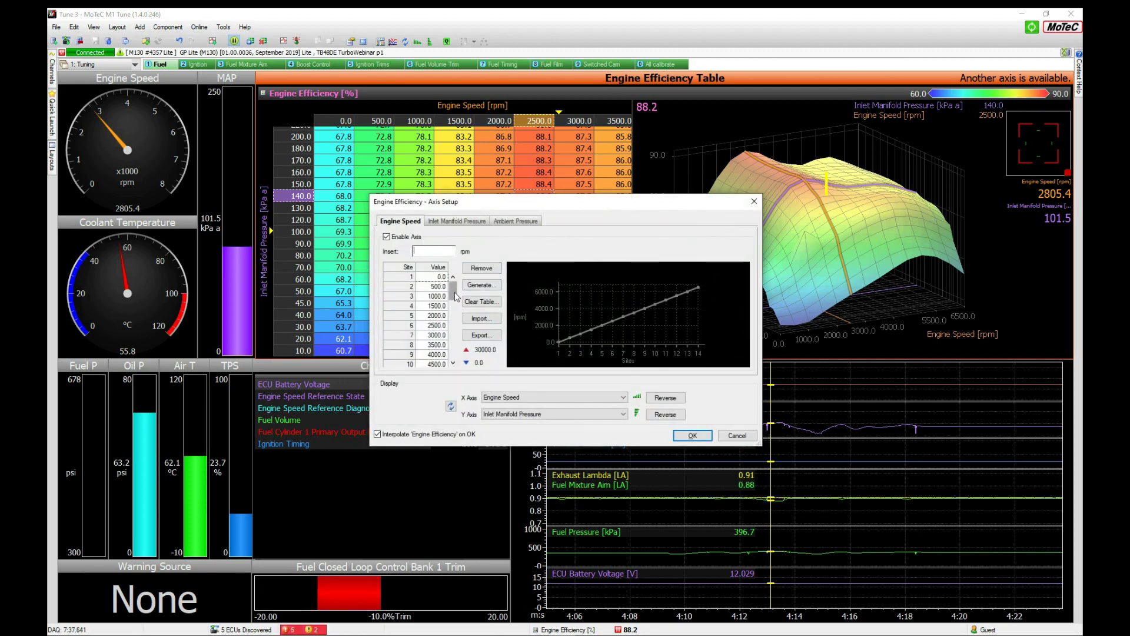
drag(454, 292, 454, 291)
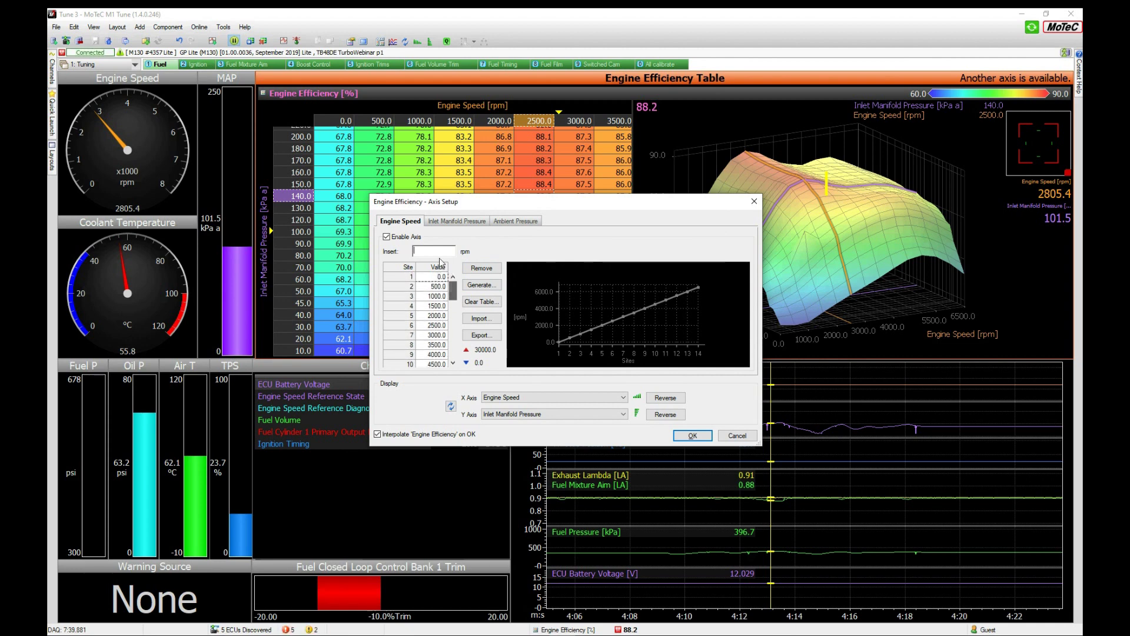
text(28)
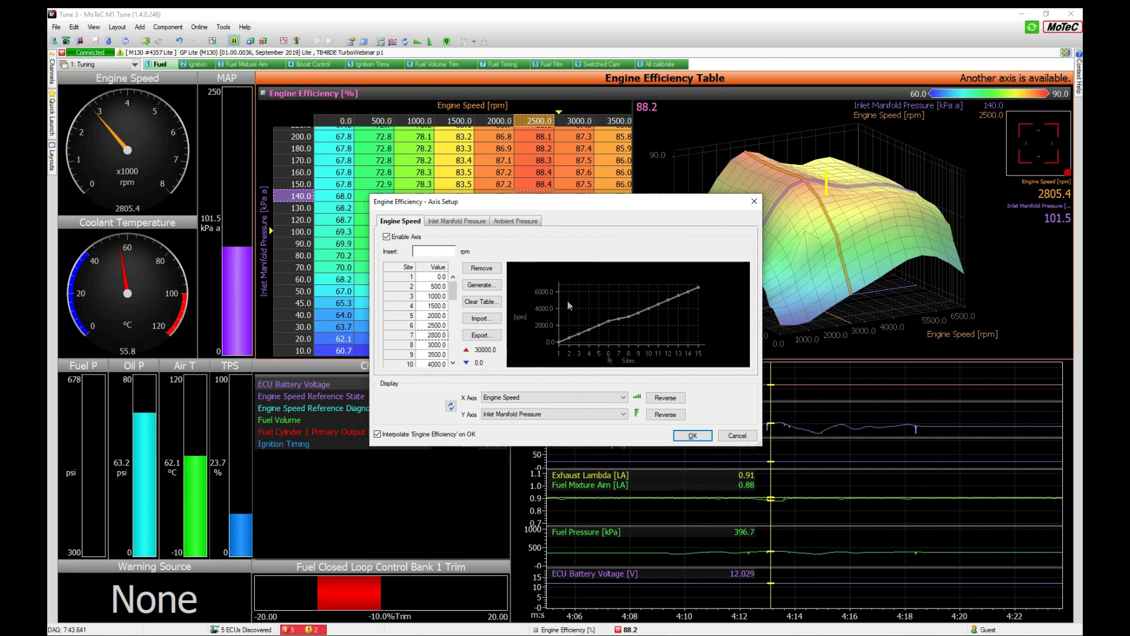
click(692, 435)
click(570, 196)
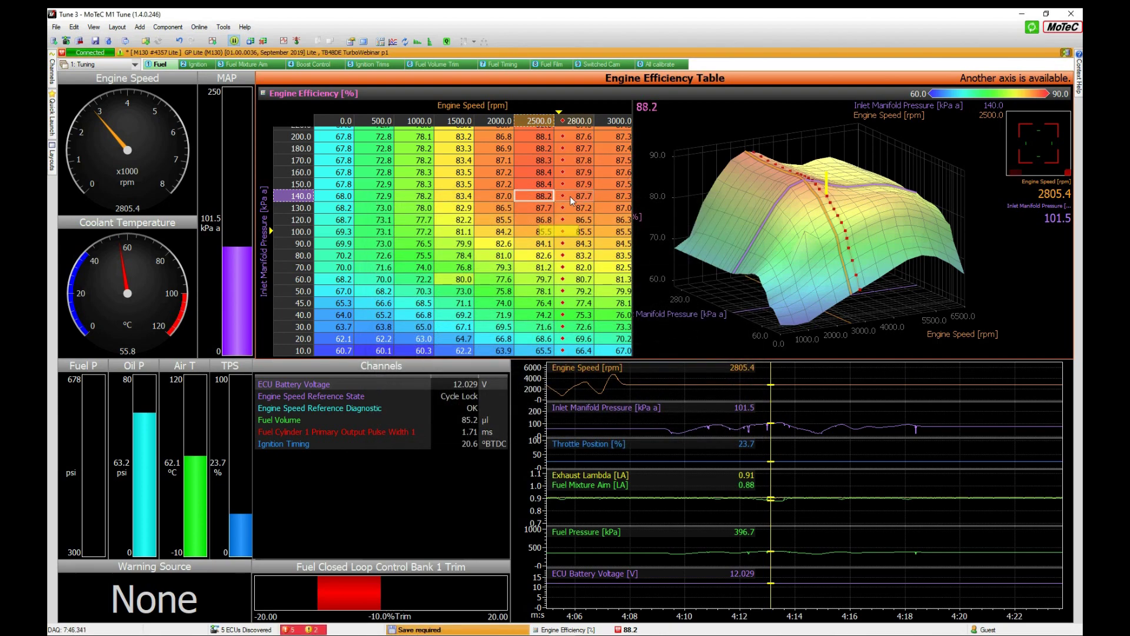
Place the time cursor at 4:13.185 and apply a Quick Lambda correction to the 2800 rpm, 100 kPa Engine Efficiency site
click(777, 421)
click(773, 422)
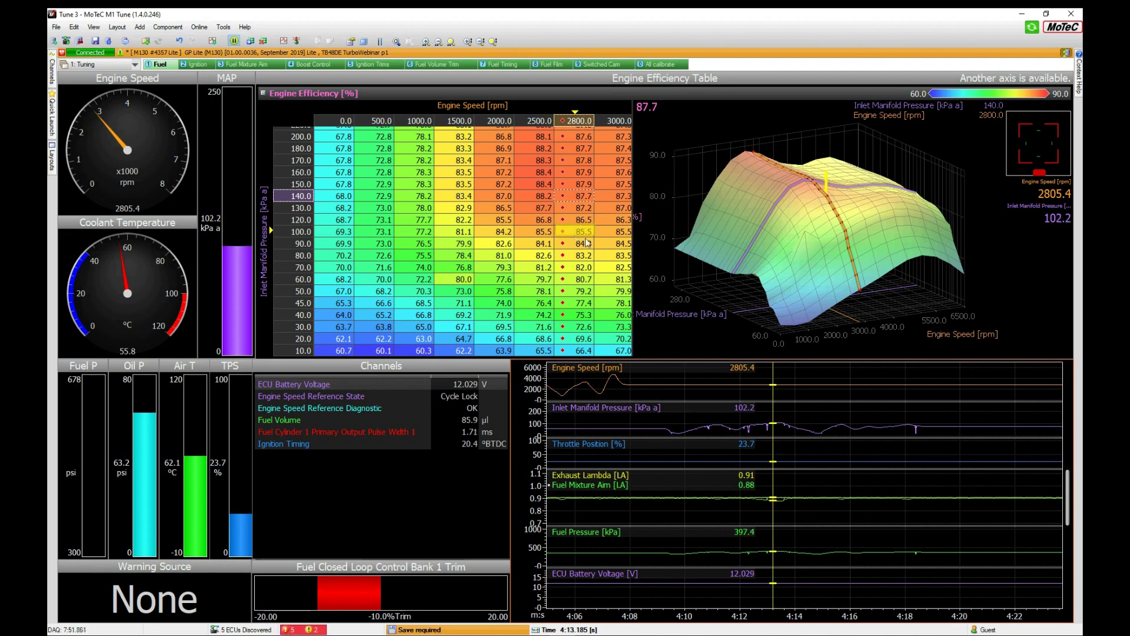
drag(773, 414, 773, 413)
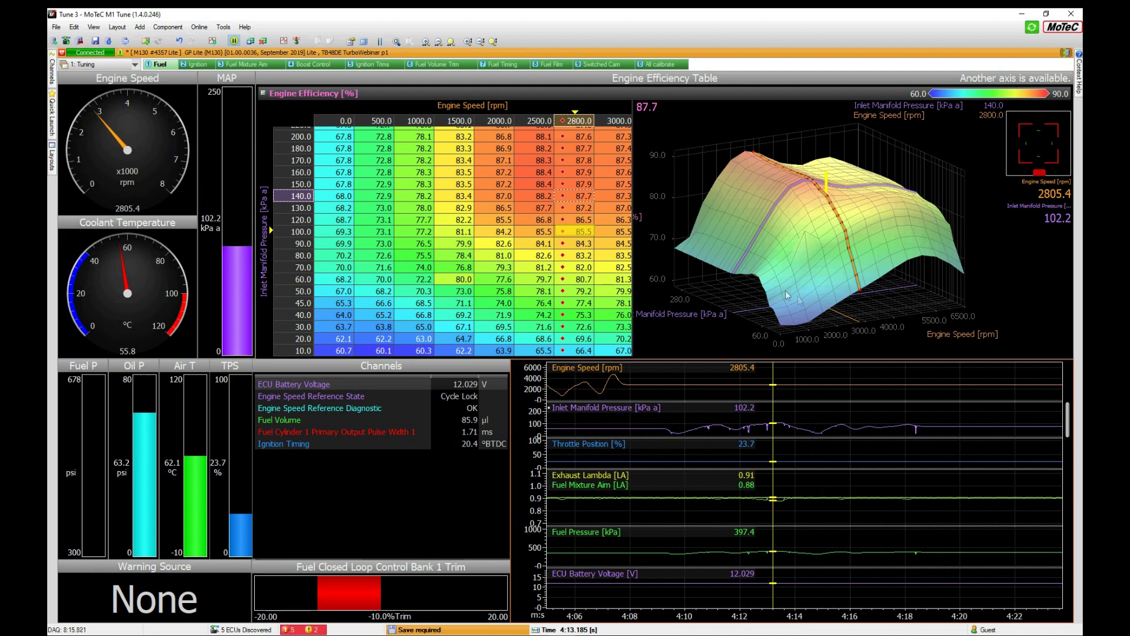
key(q)
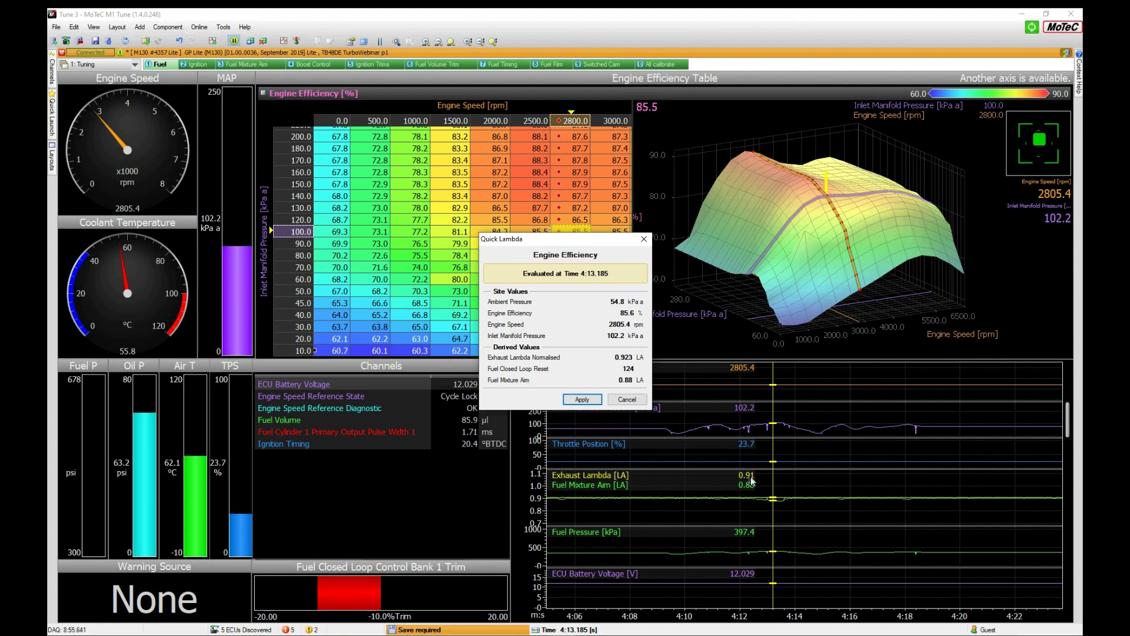
drag(582, 240, 465, 229)
click(467, 388)
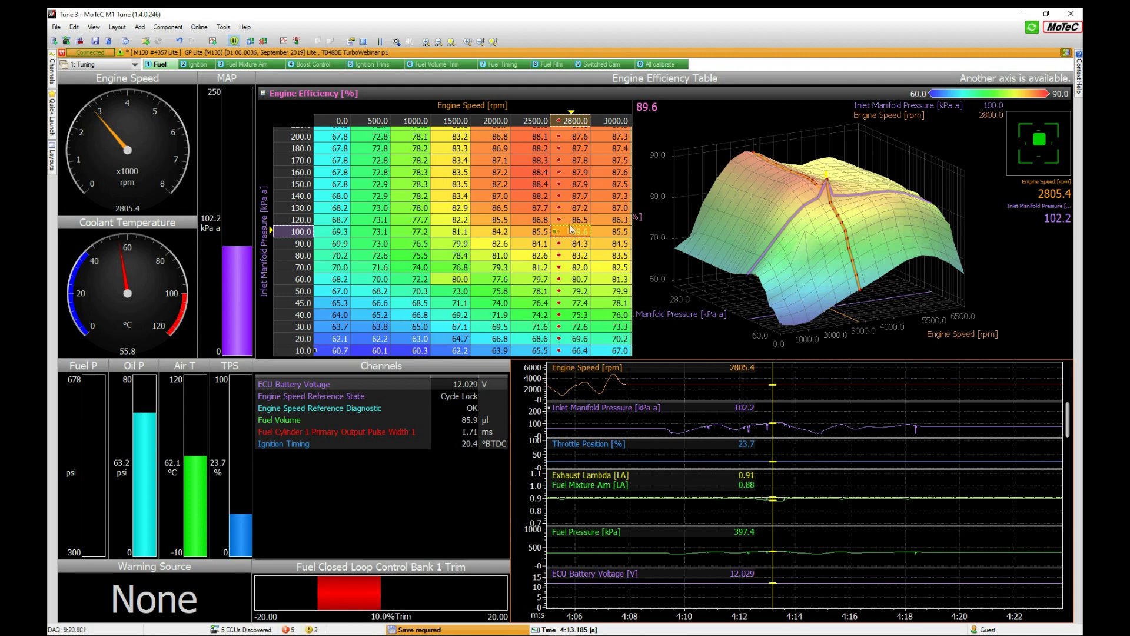
Set the Engine Efficiency value at 1000 rpm and 120 kPa to 80
click(423, 220)
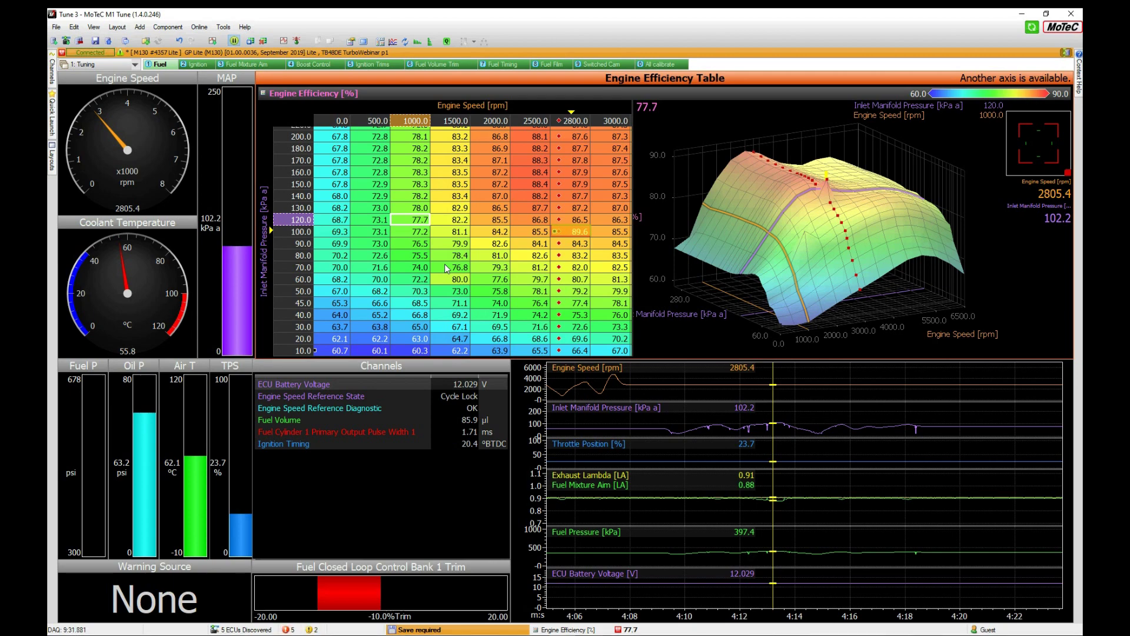
text(80)
key(Return)
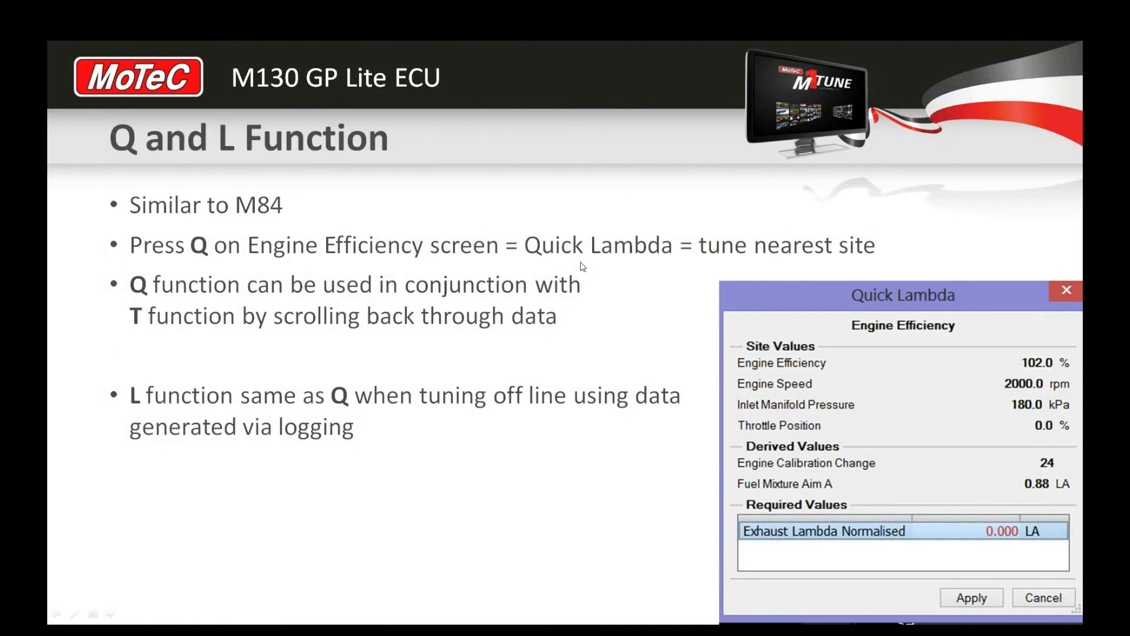
Advance the presentation from the Q and L Function slide to the Pre Tune – Initial Start slide
key(Right)
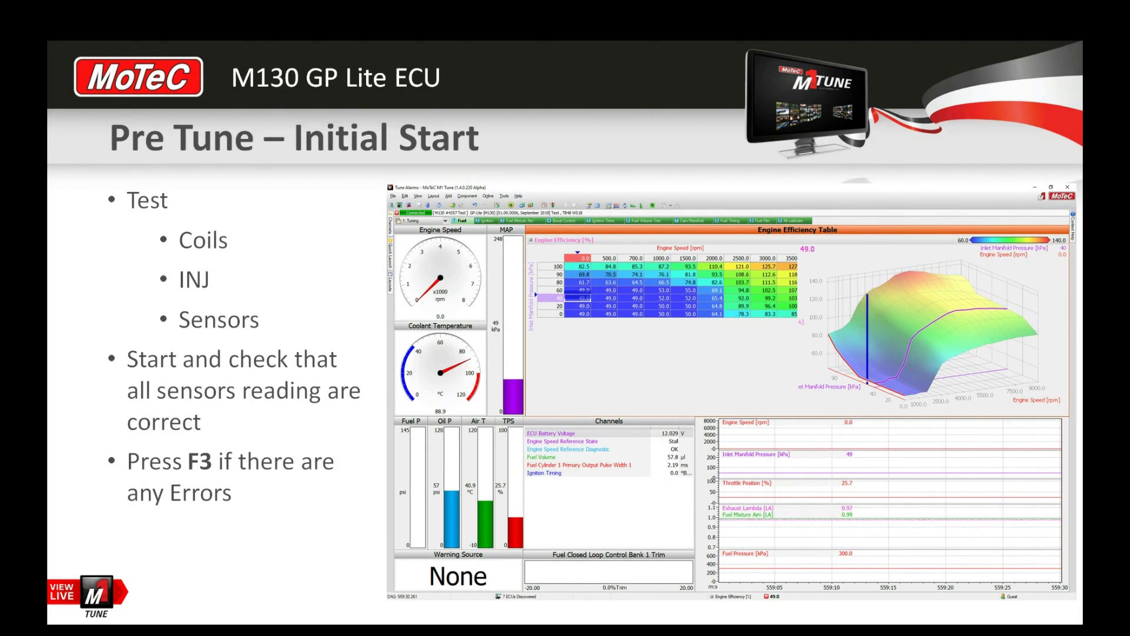
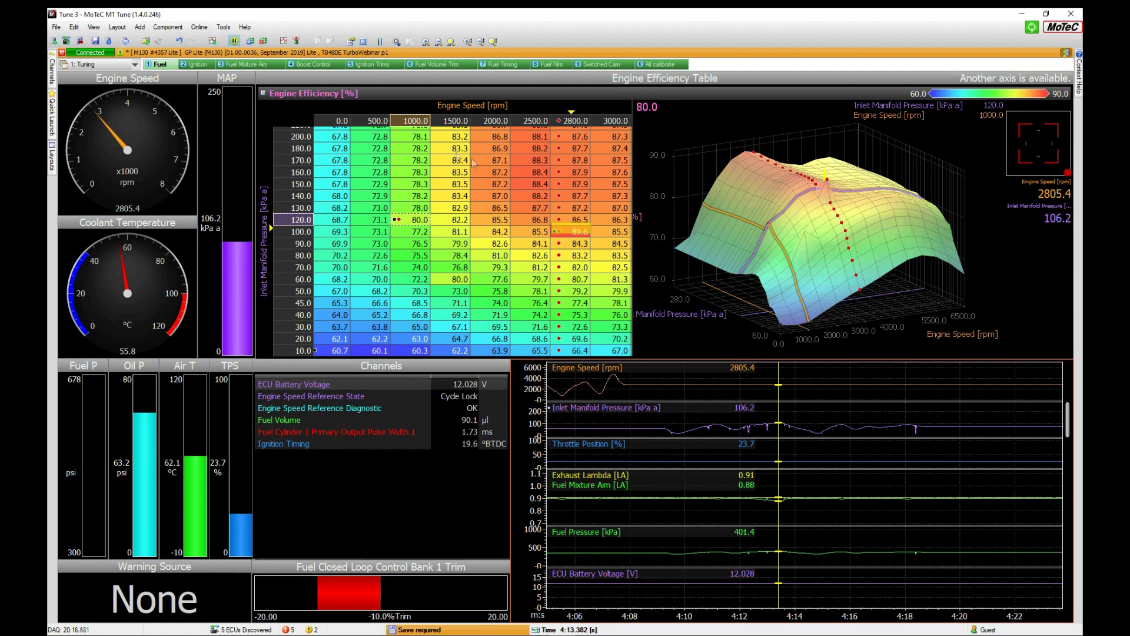
Try scaling the Fuel Mixture Aim Main sites at 2500–3000 rpm and 100–120 kPa by 1.1, and undo it
click(247, 65)
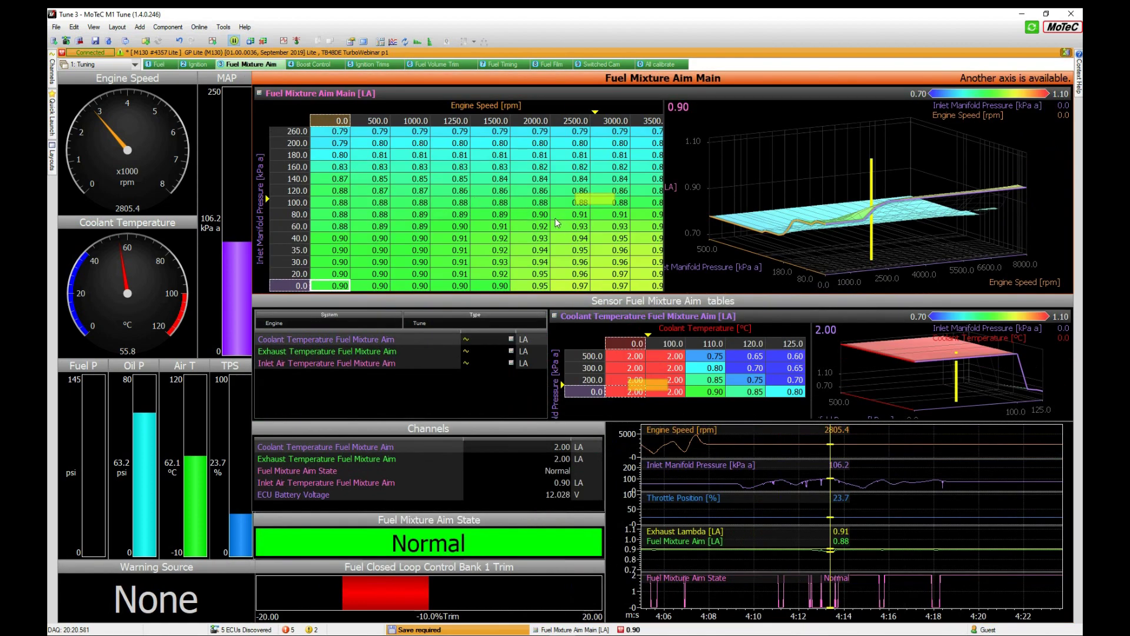
click(572, 191)
drag(572, 191, 612, 205)
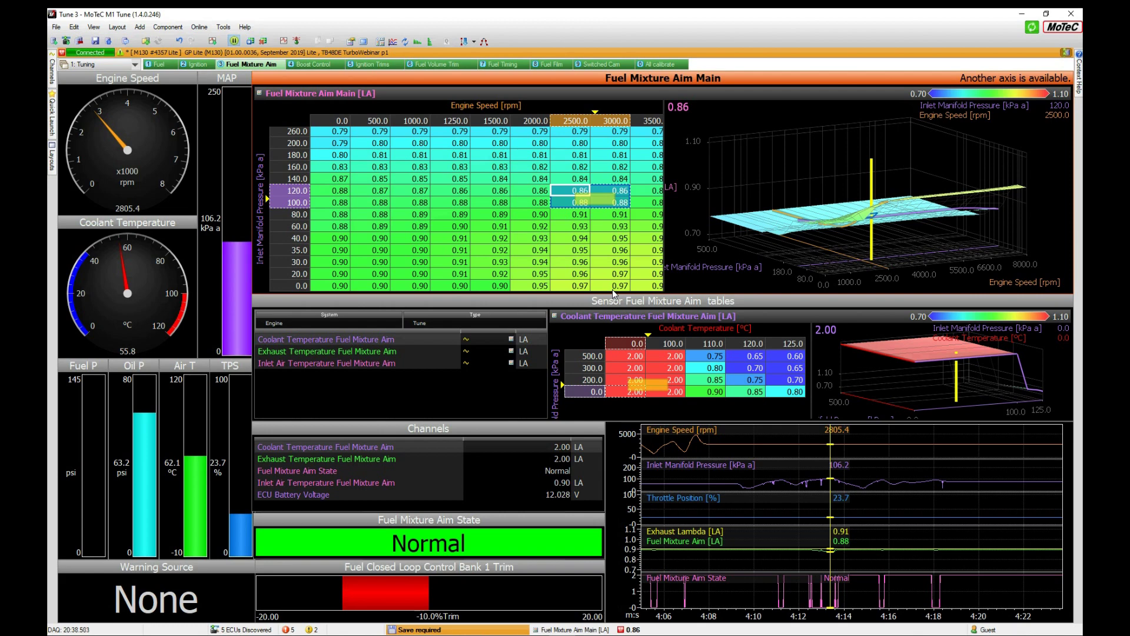
key(asterisk)
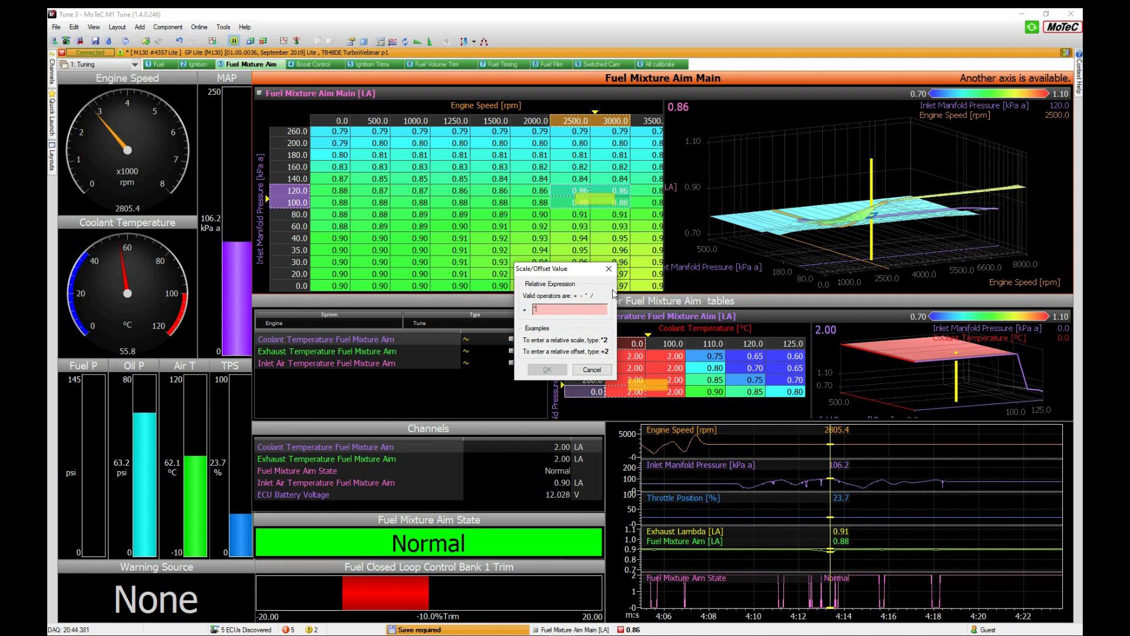
text(1.1)
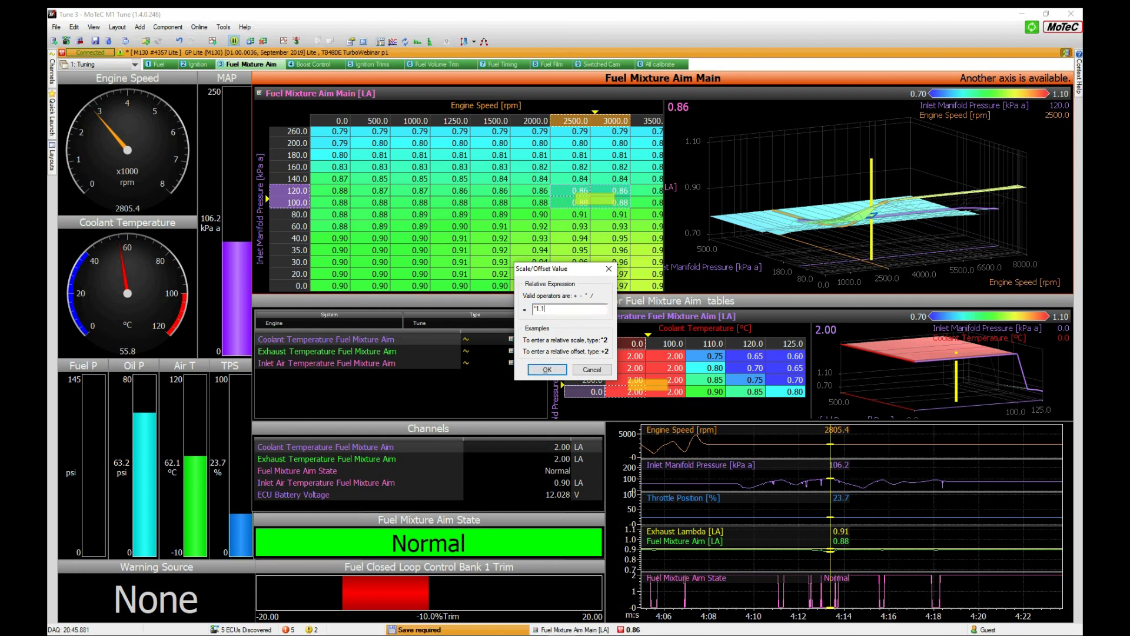
key(Return)
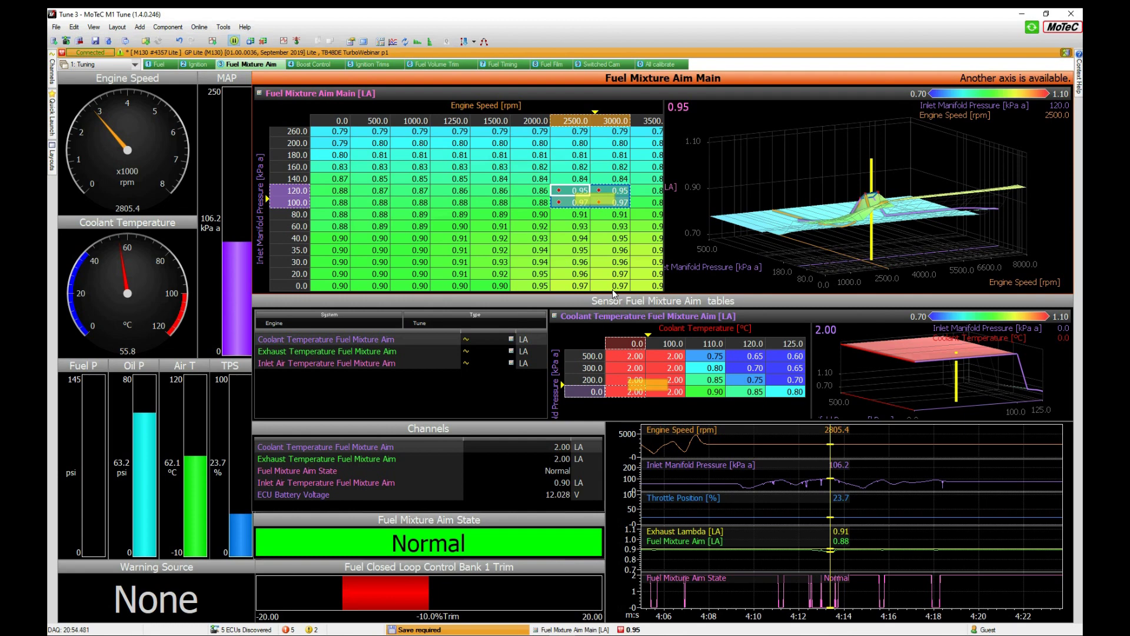
key(ctrl+z)
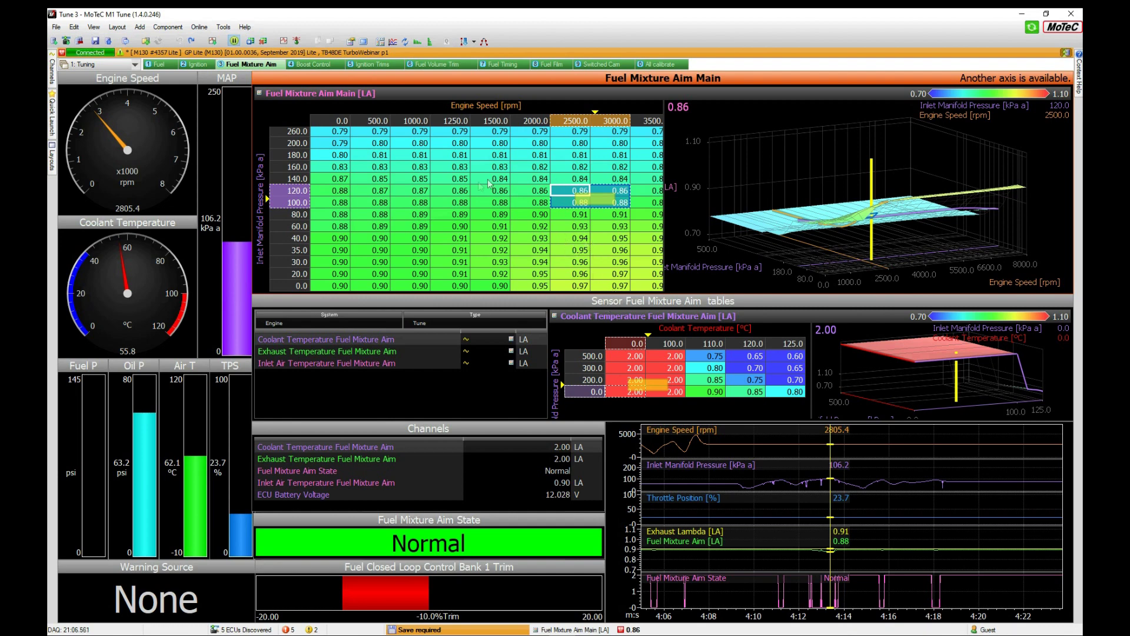
Compare the Engine Efficiency table's 3D surface with the Fuel Mixture Aim Main table around 1500 rpm and 100 kPa
click(490, 201)
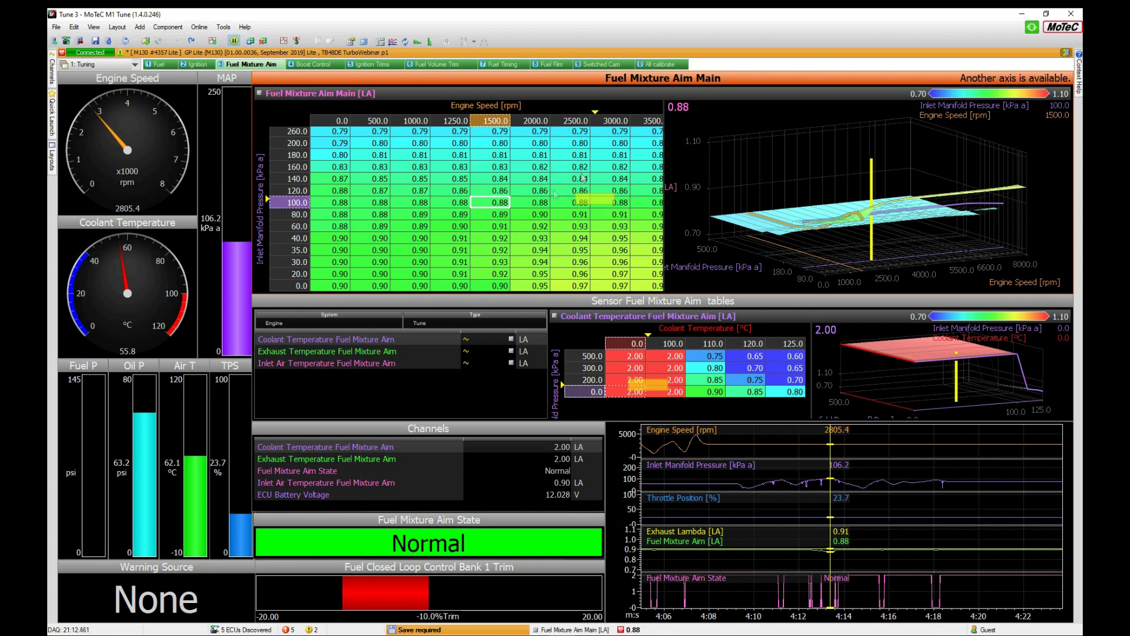
click(160, 64)
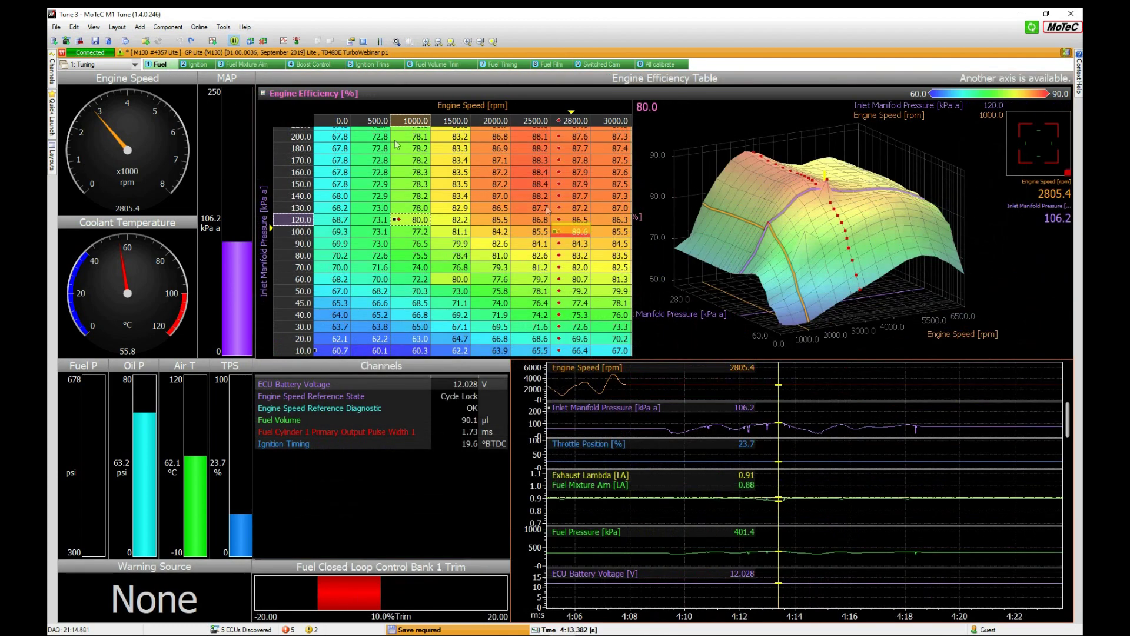
drag(753, 231, 786, 214)
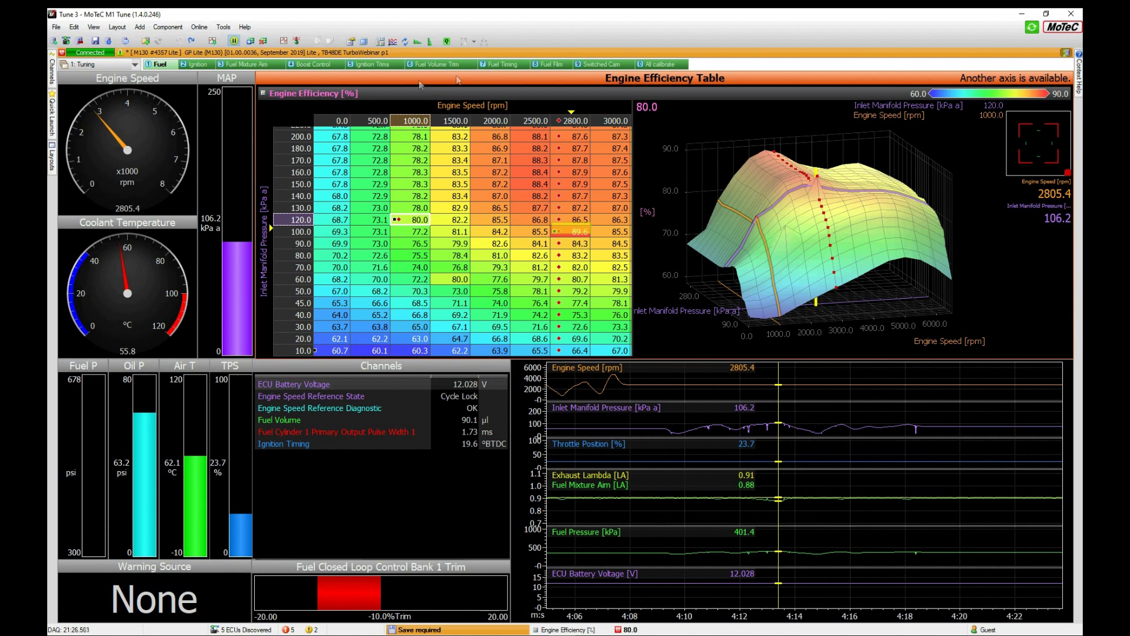
click(251, 64)
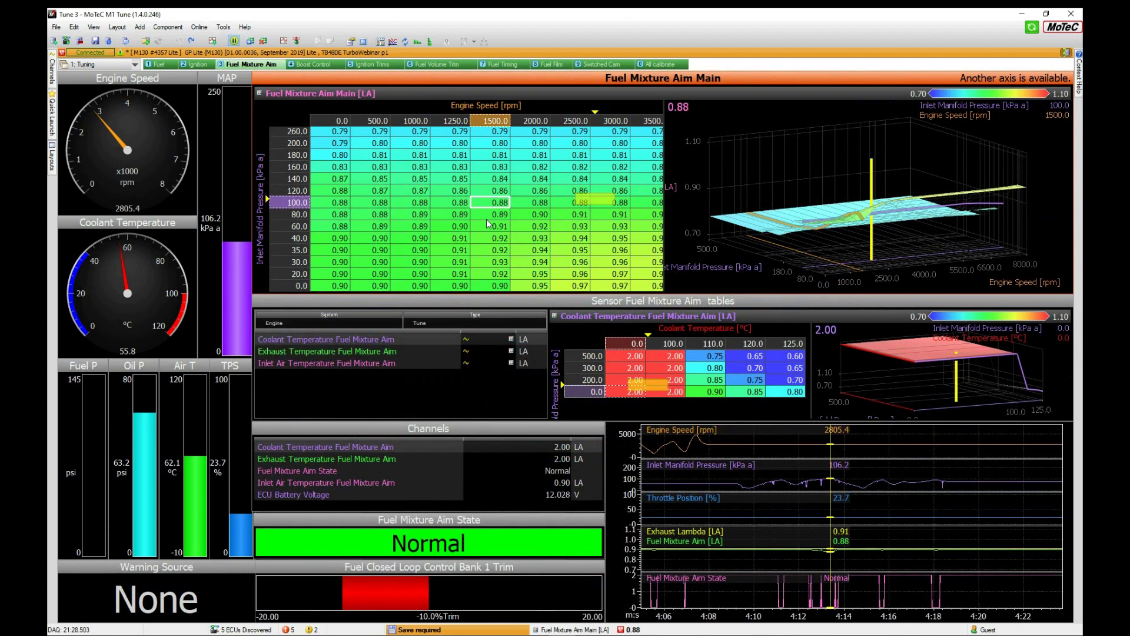